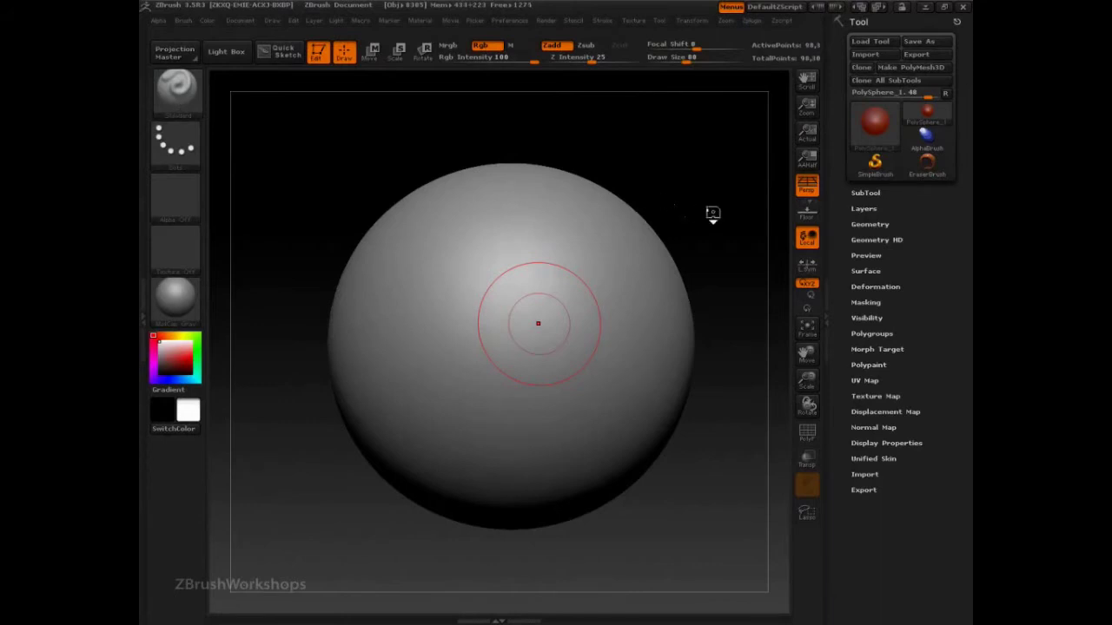
Try four broad diagonal Standard brush strokes across the front of the sphere, and undo them
mouse_move(600, 229)
left_mouse_down()
mouse_move(500, 295)
mouse_move(423, 378)
left_mouse_up()
mouse_move(645, 254)
left_mouse_down()
mouse_move(487, 325)
mouse_move(408, 421)
left_mouse_up()
left_click_drag(639, 328, 457, 439)
left_click_drag(519, 217, 451, 272)
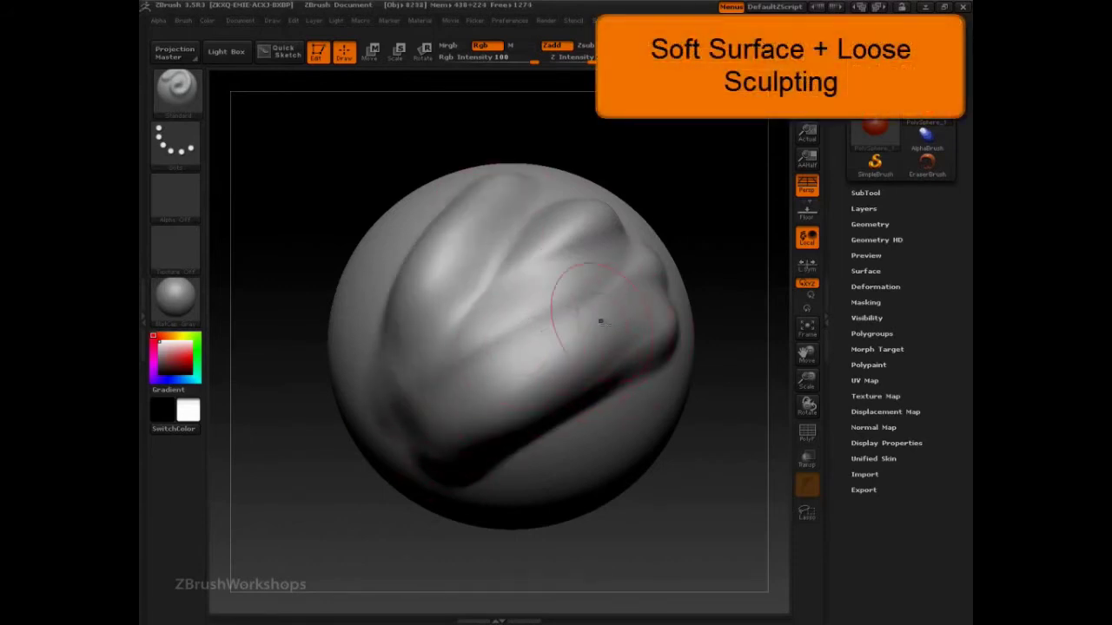
key("ctrl+z")
key("ctrl+z")
key("ctrl+z")
key("ctrl+z")
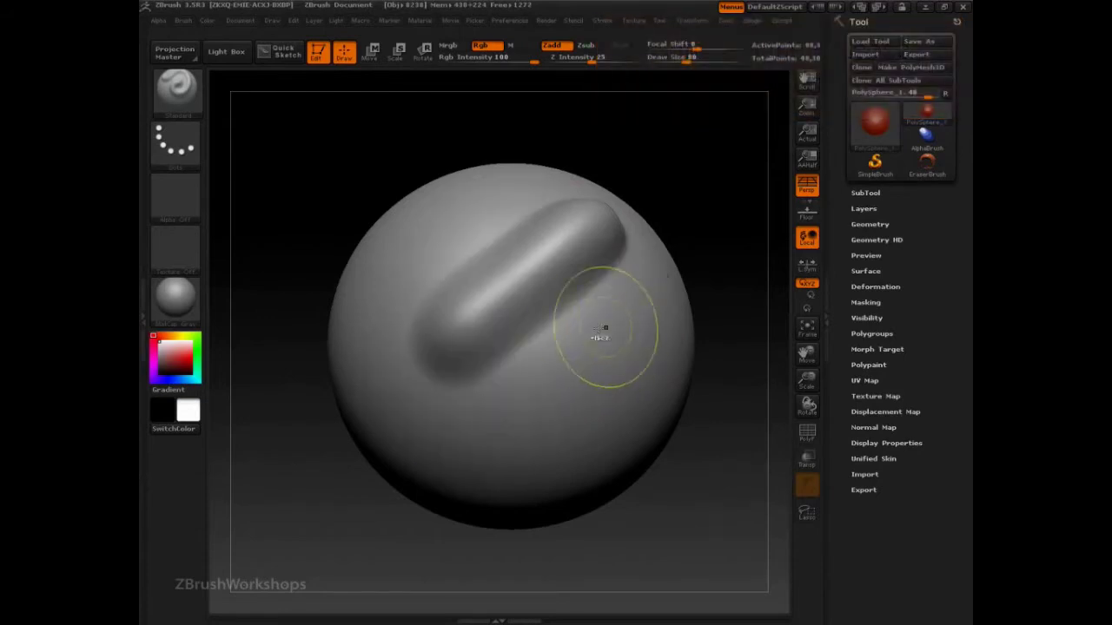
Build up soft overlapping ridges on the upper front of the sphere with the FormBrush
key("b")
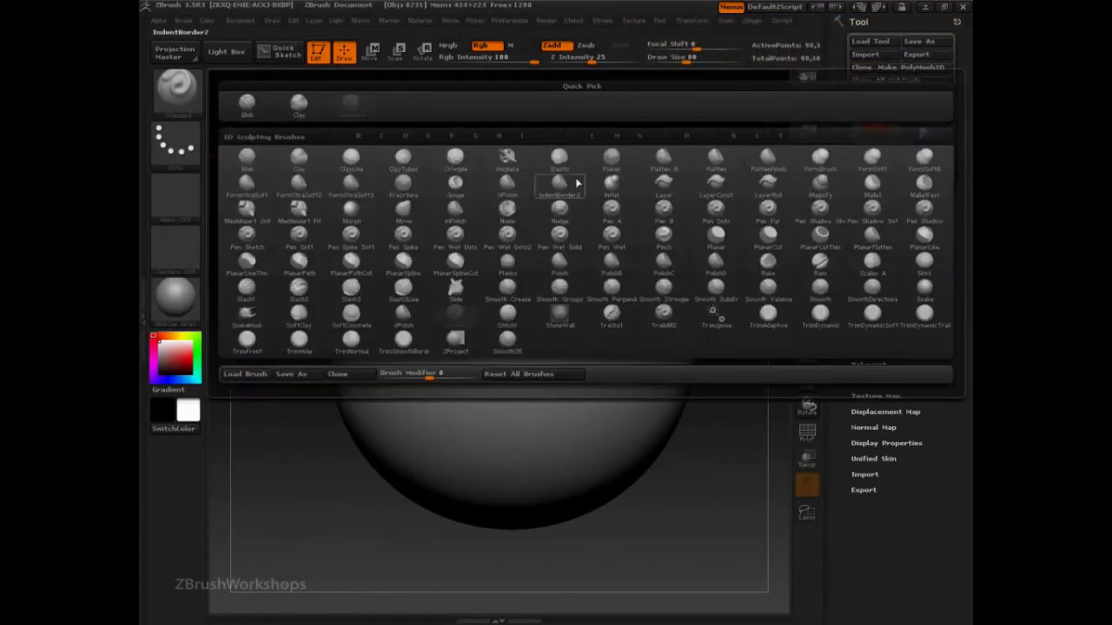
left_click(820, 163)
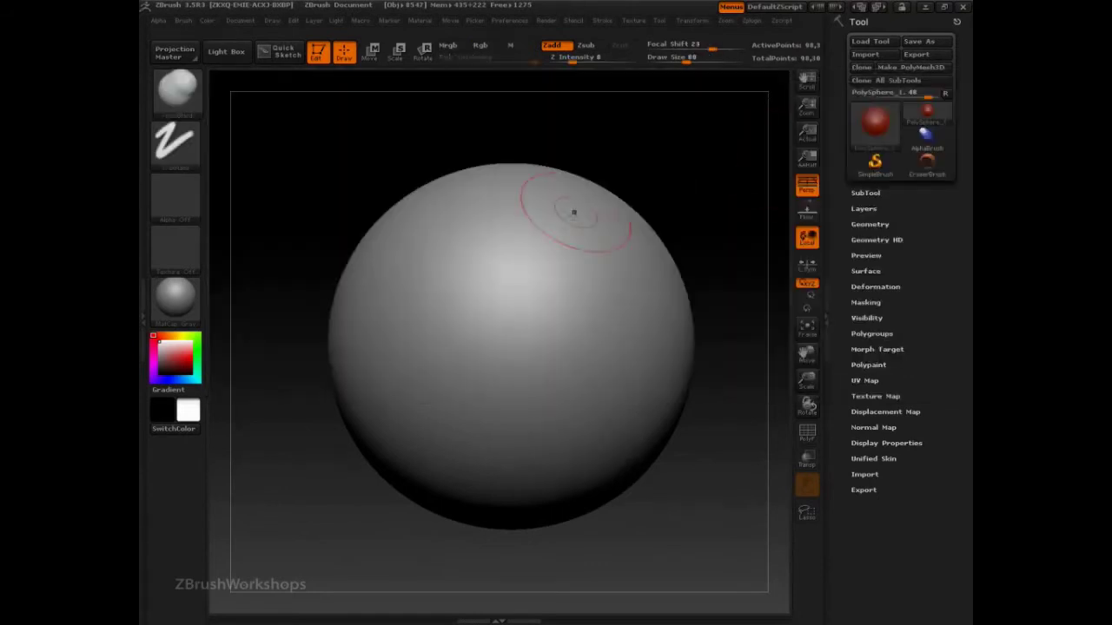
left_click_drag(572, 225, 502, 307)
left_click_drag(568, 247, 489, 323)
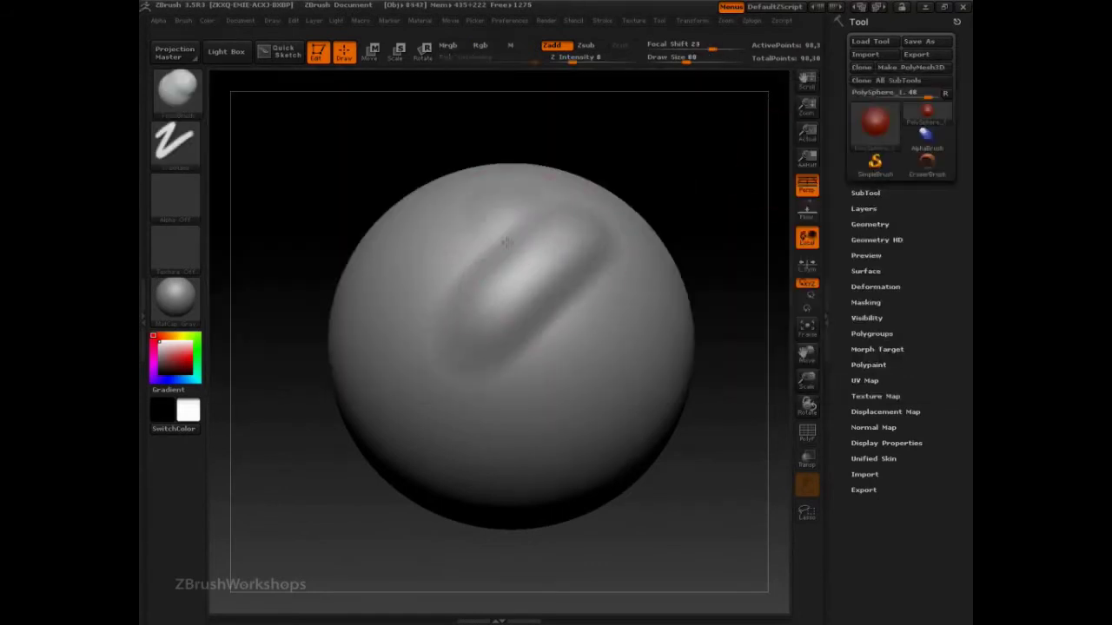
left_click_drag(509, 224, 490, 300)
mouse_move(502, 243)
left_mouse_down()
mouse_move(481, 327)
mouse_move(566, 325)
mouse_move(538, 330)
mouse_move(551, 329)
left_mouse_up()
Enlarge the draw size to 163 and broaden the raised form with more FormBrush strokes
key("s")
mouse_move(544, 318)
left_mouse_down()
mouse_move(556, 330)
mouse_move(516, 330)
mouse_move(426, 365)
mouse_move(469, 330)
mouse_move(445, 291)
mouse_move(451, 257)
mouse_move(408, 352)
left_mouse_up()
left_click_drag(606, 255, 591, 251)
Sculpt large overlapping planes over the front of the raised form with the Clay brush
left_click(185, 104)
left_click(301, 160)
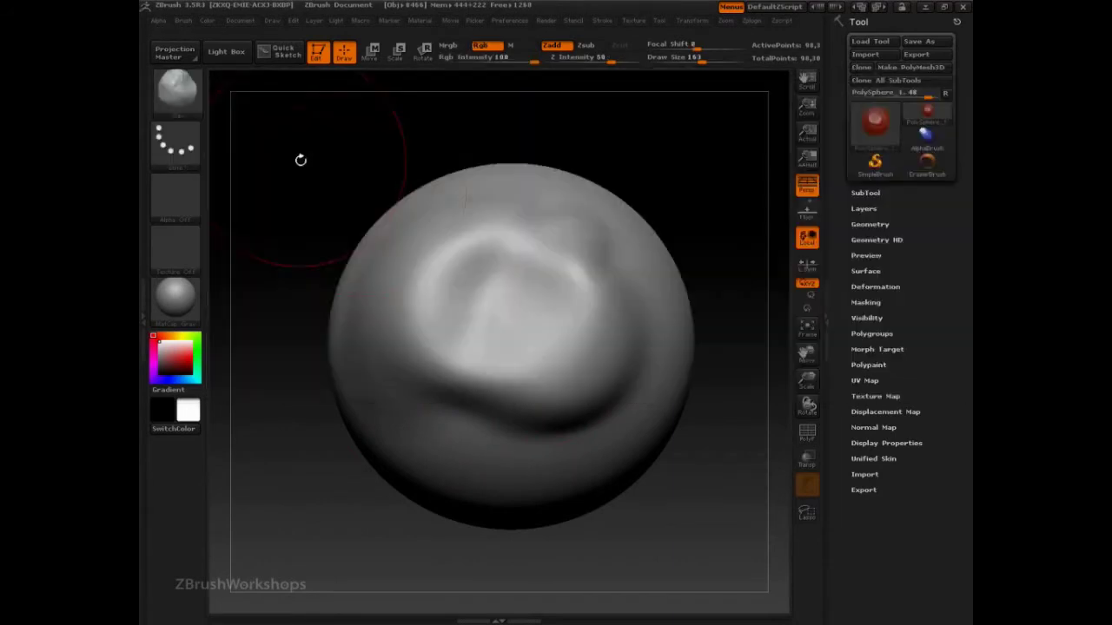
mouse_move(460, 248)
left_mouse_down()
mouse_move(569, 271)
mouse_move(516, 251)
mouse_move(509, 304)
mouse_move(539, 355)
mouse_move(539, 242)
mouse_move(447, 217)
mouse_move(404, 339)
mouse_move(514, 323)
mouse_move(594, 356)
mouse_move(463, 338)
mouse_move(608, 252)
mouse_move(425, 241)
mouse_move(519, 302)
mouse_move(534, 269)
mouse_move(593, 318)
mouse_move(391, 286)
mouse_move(482, 399)
mouse_move(435, 402)
mouse_move(610, 333)
mouse_move(390, 350)
mouse_move(435, 330)
mouse_move(374, 391)
mouse_move(457, 343)
mouse_move(382, 399)
mouse_move(357, 347)
mouse_move(393, 250)
mouse_move(600, 356)
left_mouse_up()
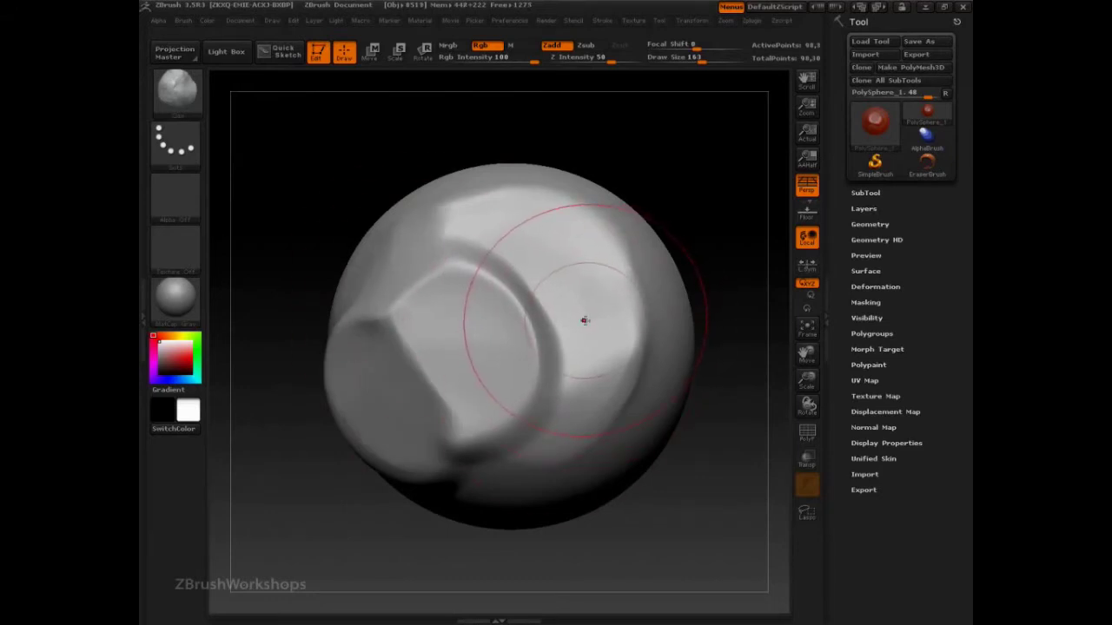
Flatten the raised form and its lower side into broad planes with the Flatten brush
left_click(176, 90)
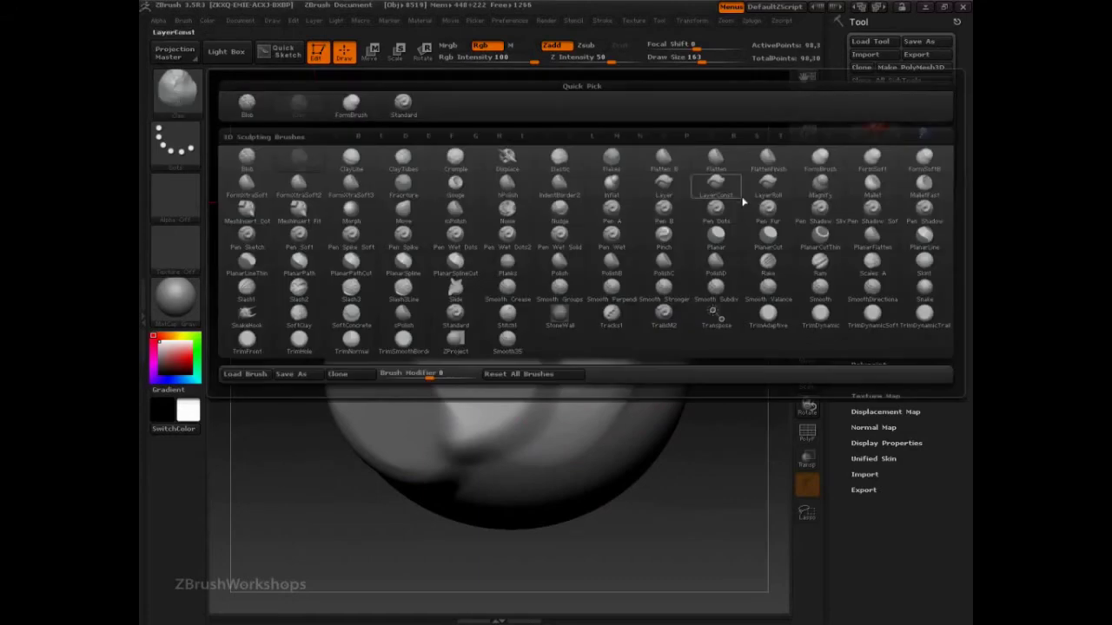
left_click(718, 159)
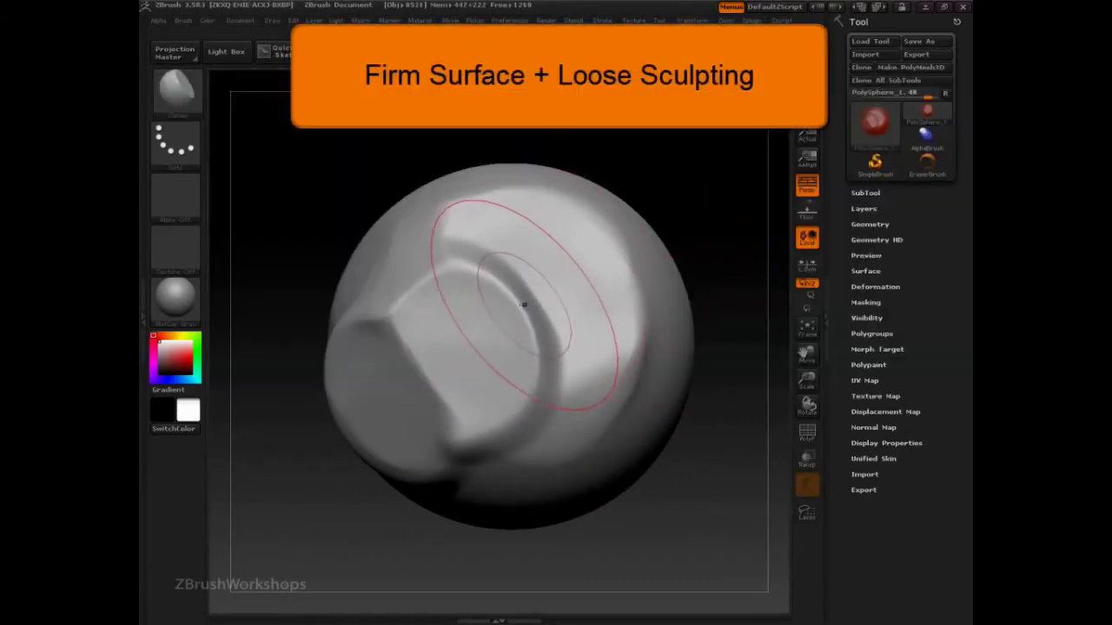
mouse_move(515, 312)
left_mouse_down()
mouse_move(526, 289)
mouse_move(494, 287)
mouse_move(387, 393)
mouse_move(359, 265)
mouse_move(383, 254)
left_mouse_up()
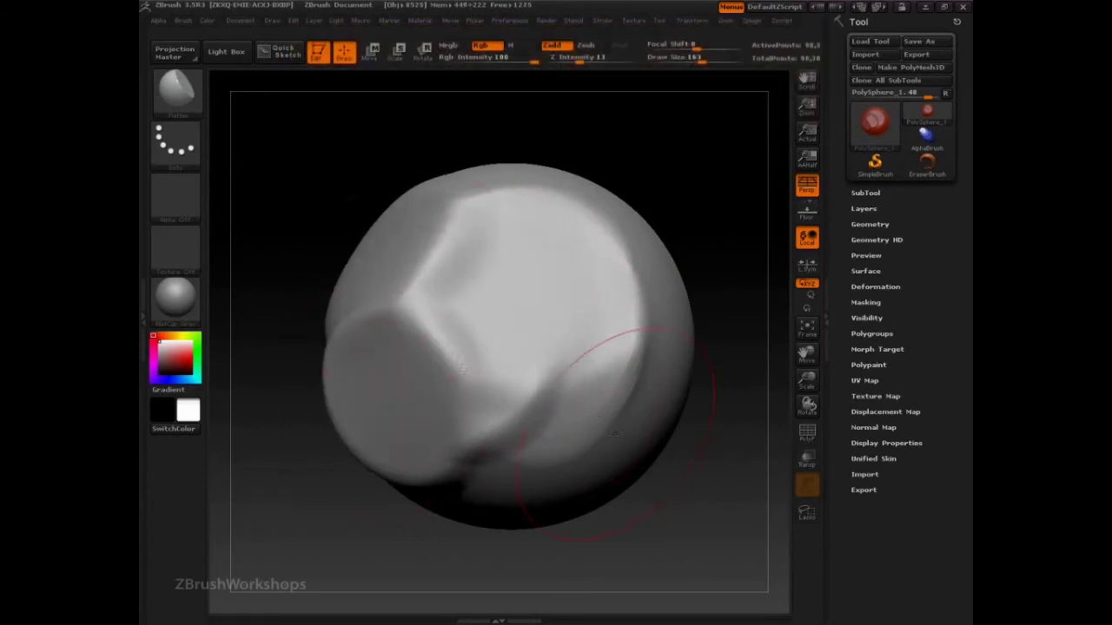
mouse_move(612, 434)
left_mouse_down()
mouse_move(547, 438)
mouse_move(569, 456)
mouse_move(523, 401)
left_mouse_up()
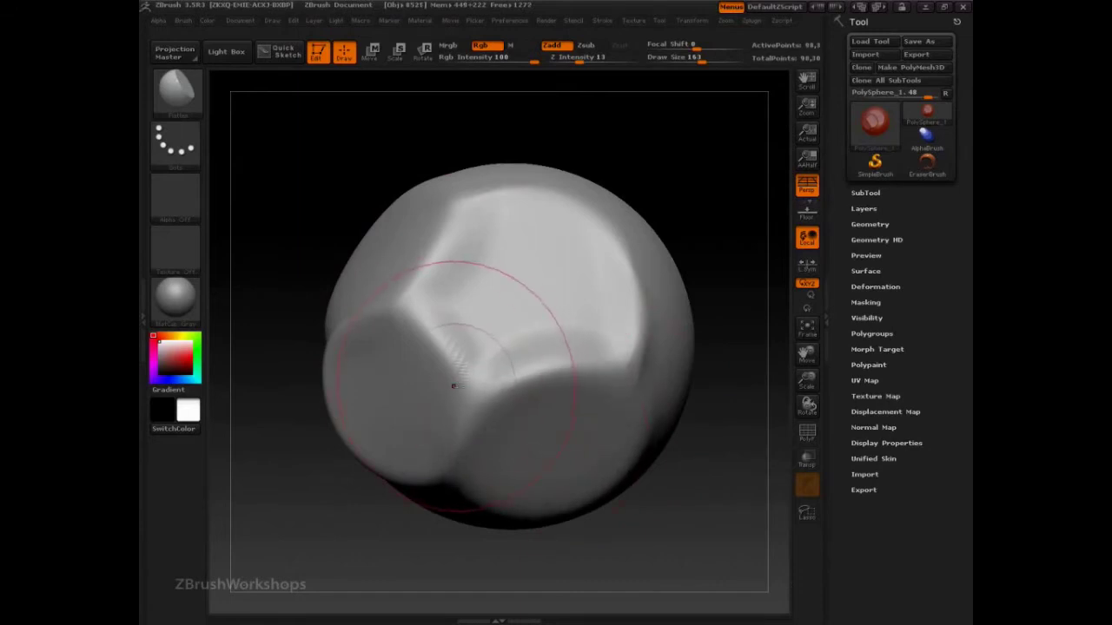
Reduce the draw size to 80 and carve shallow flat recesses into each of the large planes with the Flatten B brush
key("s")
left_click_drag(455, 384, 439, 384)
left_click(198, 102)
left_click(660, 162)
mouse_move(448, 328)
left_mouse_down()
mouse_move(452, 357)
mouse_move(441, 341)
left_mouse_up()
mouse_move(558, 285)
left_mouse_down()
mouse_move(537, 263)
mouse_move(478, 288)
mouse_move(494, 288)
left_mouse_up()
left_click_drag(416, 389, 397, 389)
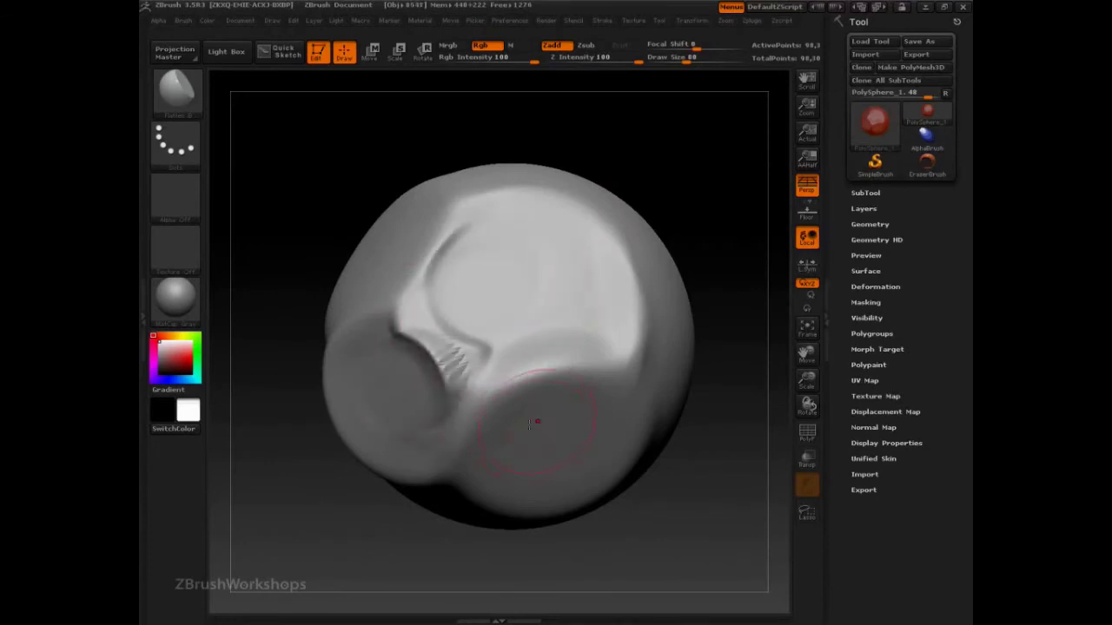
left_click_drag(537, 422, 536, 417)
left_click_drag(547, 337, 575, 322)
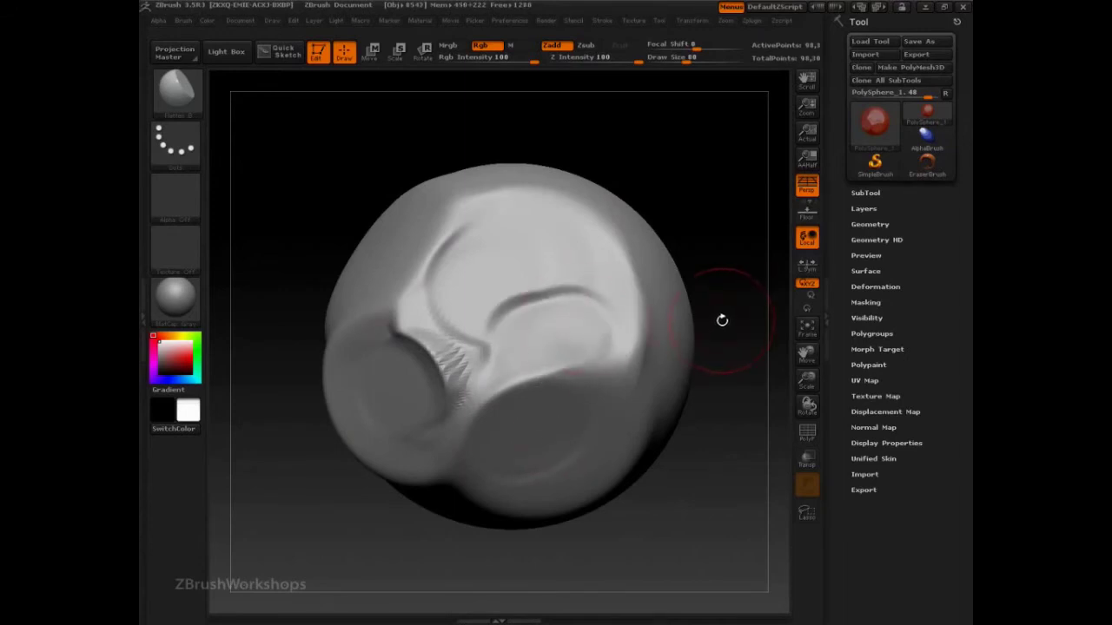
Trim the recessed planes into cleaner facets with sharper edges using the TrimDynamic brush at draw size 140
left_click(174, 92)
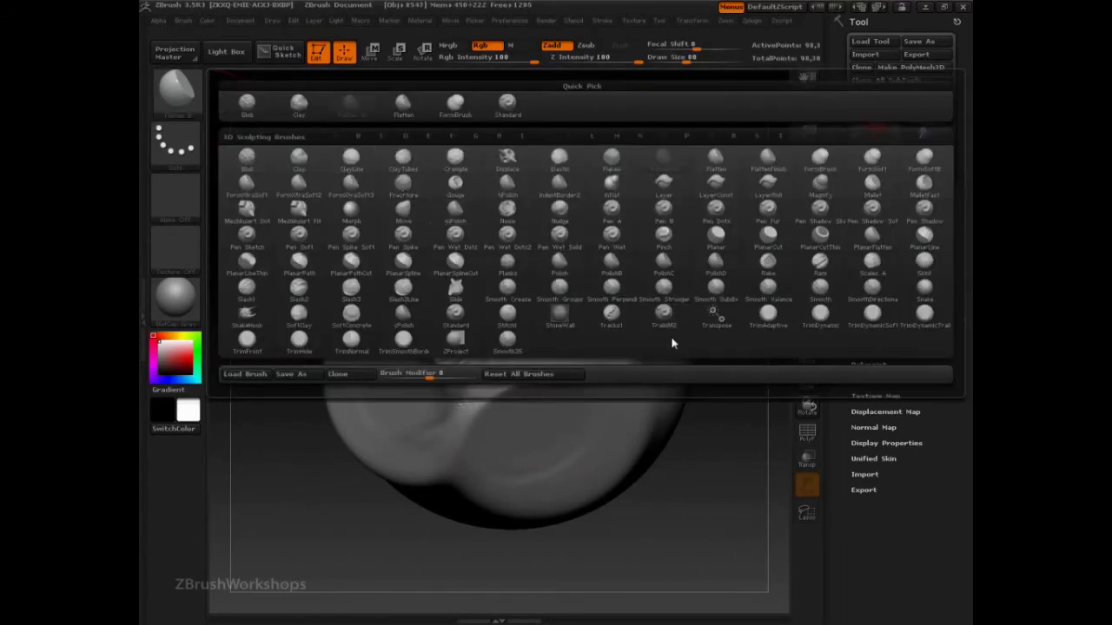
left_click(821, 318)
key("s")
left_click_drag(491, 333, 503, 330)
mouse_move(548, 298)
left_mouse_down()
mouse_move(530, 304)
mouse_move(568, 301)
mouse_move(519, 314)
mouse_move(497, 286)
mouse_move(504, 252)
mouse_move(455, 253)
mouse_move(410, 337)
mouse_move(438, 379)
left_mouse_up()
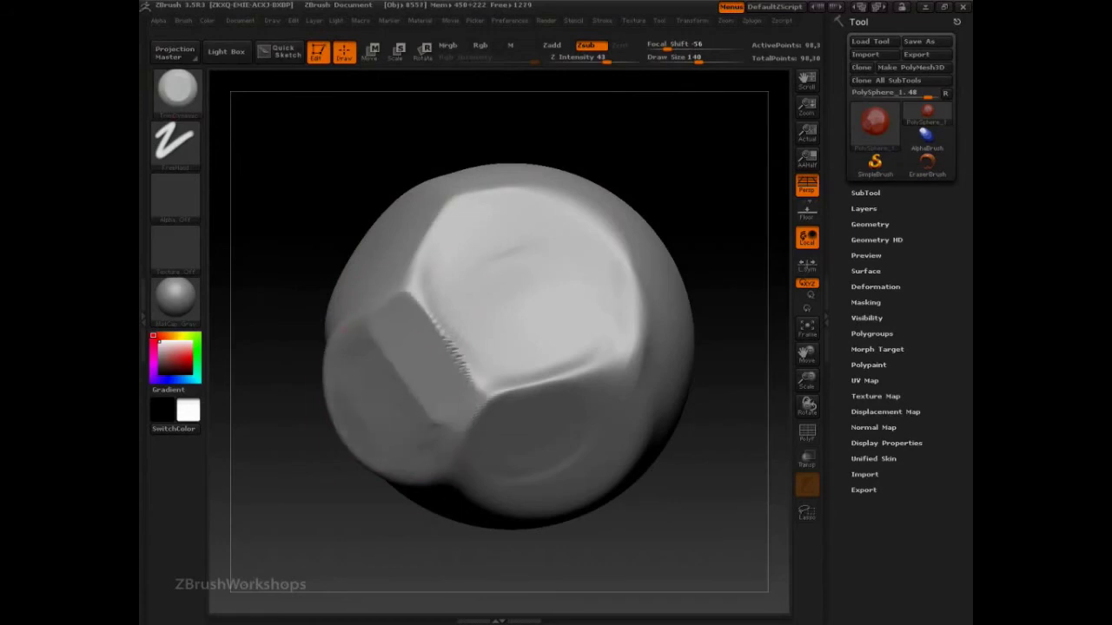
mouse_move(401, 262)
left_mouse_down()
mouse_move(424, 264)
mouse_move(419, 283)
left_mouse_up()
Set the draw size to 95 and trim the central and upper parts of the large front facet
key("s")
left_click_drag(453, 371, 446, 371)
mouse_move(536, 296)
left_mouse_down()
mouse_move(508, 289)
mouse_move(533, 318)
left_mouse_up()
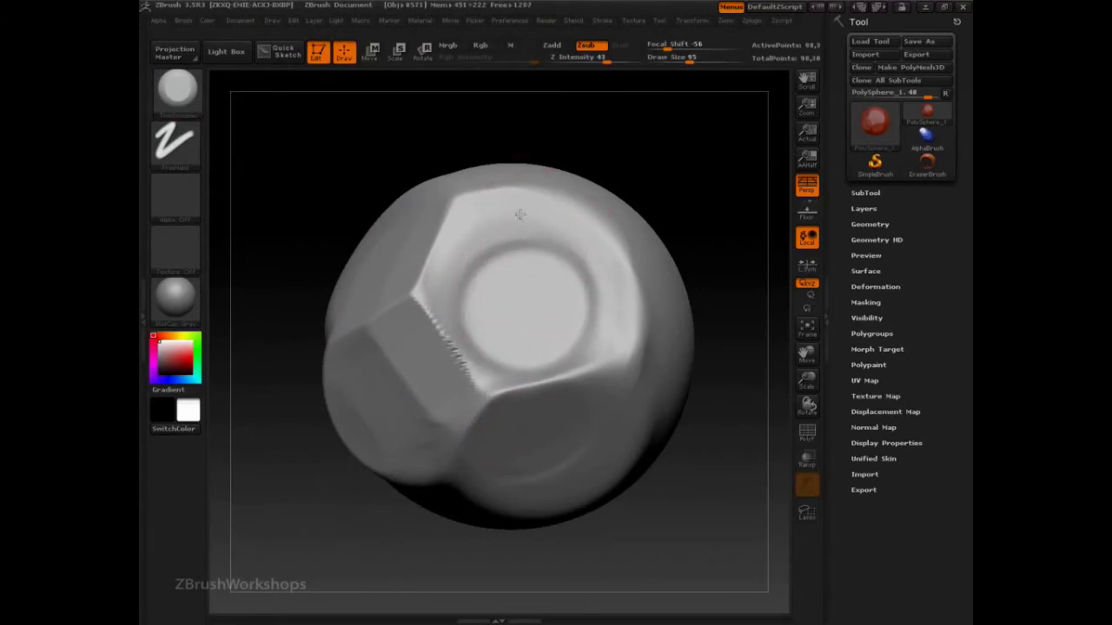
mouse_move(488, 228)
left_mouse_down()
mouse_move(511, 228)
mouse_move(503, 236)
mouse_move(509, 226)
left_mouse_up()
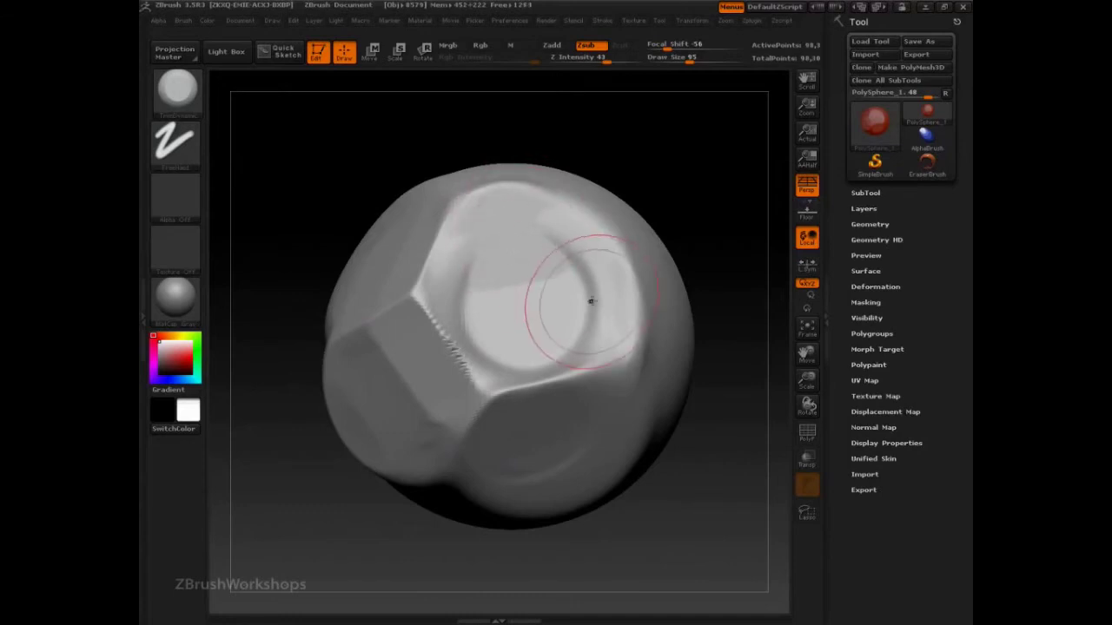
Add raised volume to the upper part of the front facet with the Clay brush at draw size 147
key("b")
key("c")
key("l")
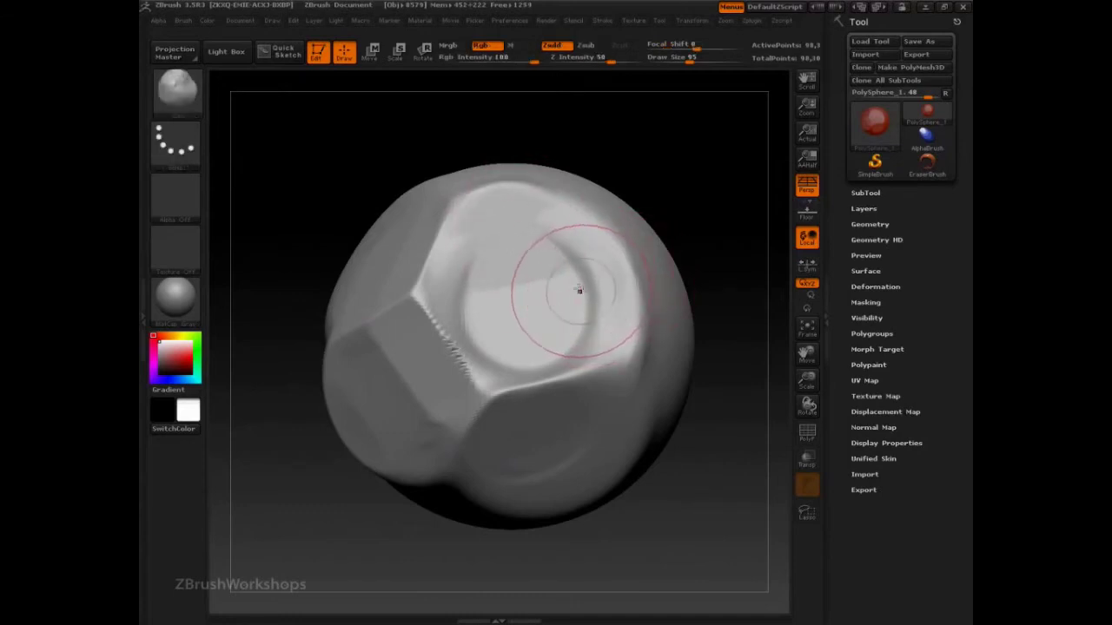
key("s")
left_click(519, 267)
mouse_move(519, 268)
left_mouse_down()
mouse_move(528, 267)
mouse_move(529, 238)
mouse_move(460, 249)
mouse_move(518, 219)
mouse_move(469, 228)
left_mouse_up()
Cut the newly raised upper form into hard-edged facets using the TrimDynamic brush at draw size 92
left_click(180, 106)
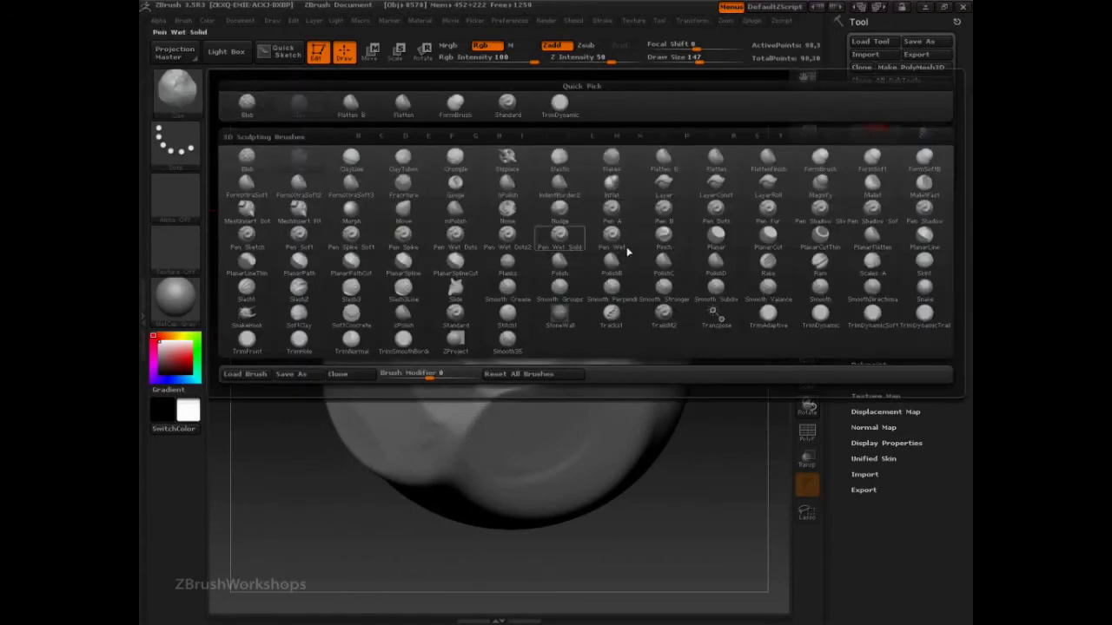
left_click(819, 319)
key("s")
mouse_move(507, 227)
left_mouse_down()
mouse_move(524, 253)
mouse_move(483, 283)
mouse_move(494, 277)
left_mouse_up()
mouse_move(470, 231)
left_mouse_down()
mouse_move(444, 227)
mouse_move(502, 217)
left_mouse_up()
left_click_drag(567, 197, 563, 227)
left_click_drag(427, 300, 400, 255)
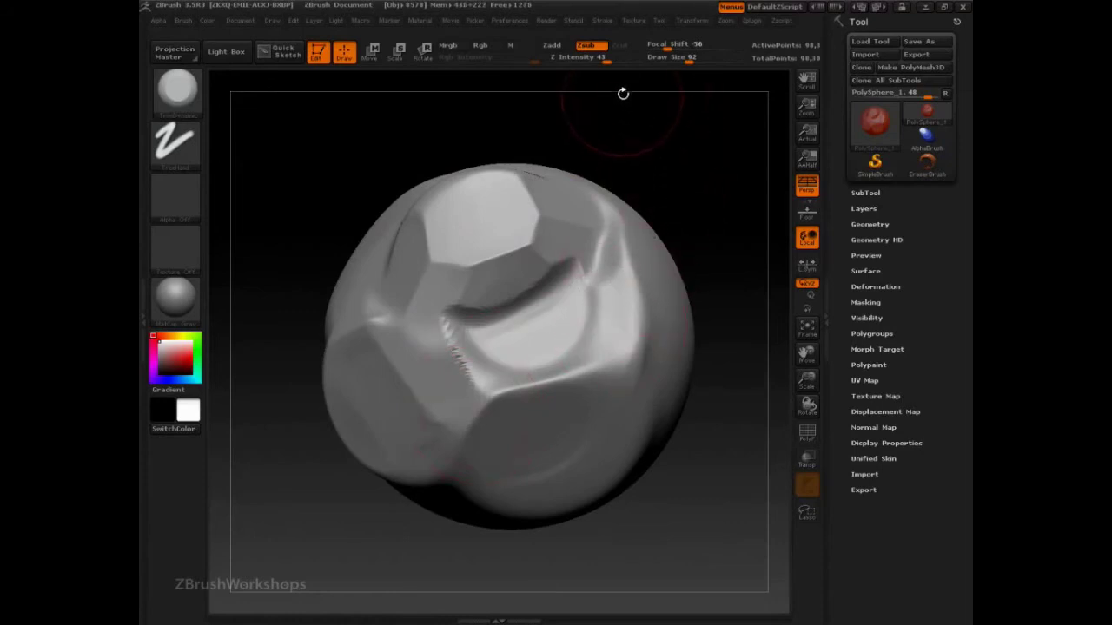
Turn on LazyMouse and its Backtrack mode for the TrimDynamic brush stroke
left_click(603, 21)
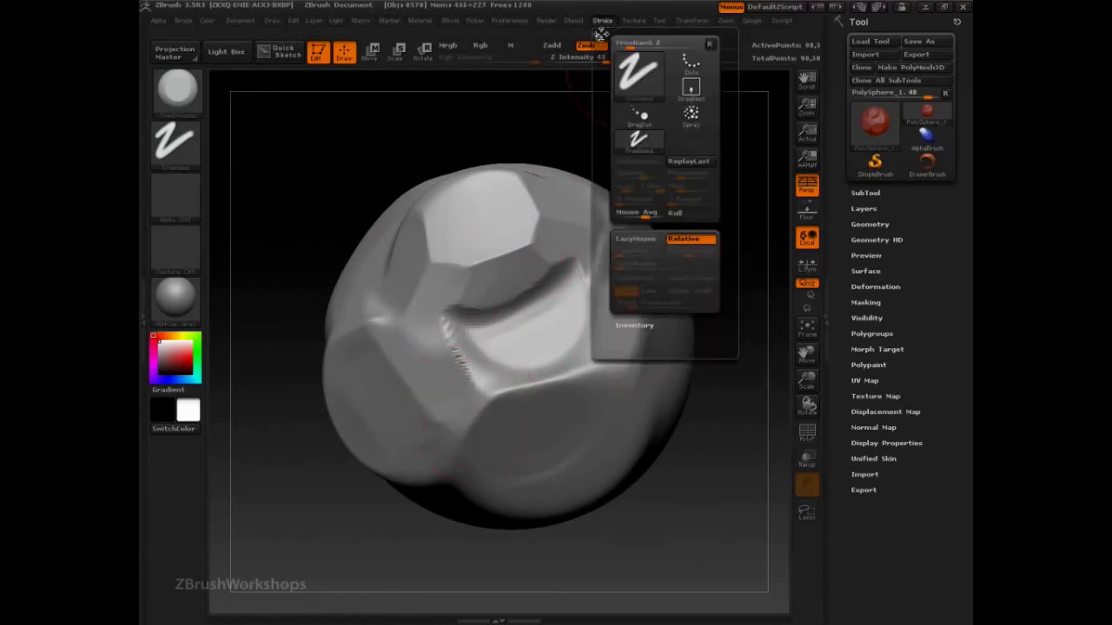
left_click(646, 242)
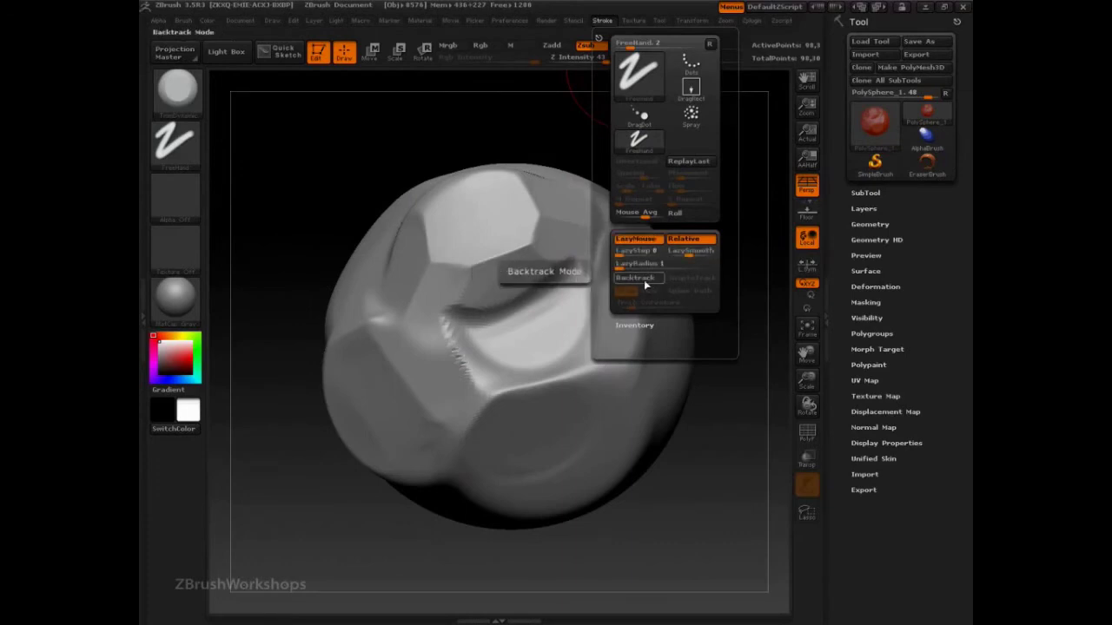
left_click(635, 277)
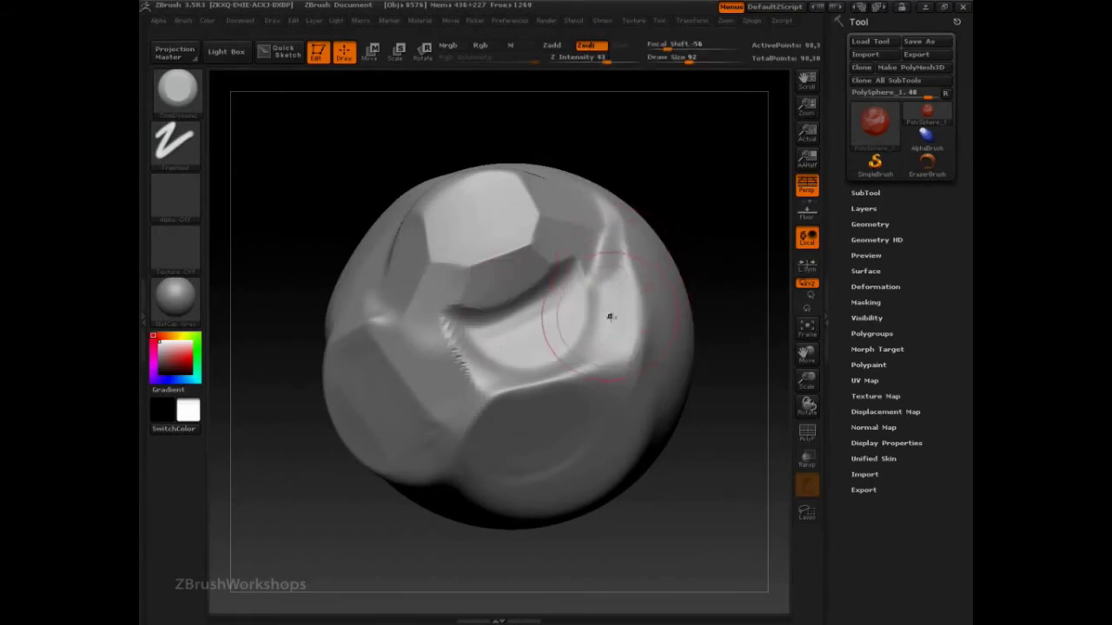
Set the draw size to 57 and trim the plane below the raised form with straight backtracked strokes
key("s")
left_click_drag(601, 319, 630, 299)
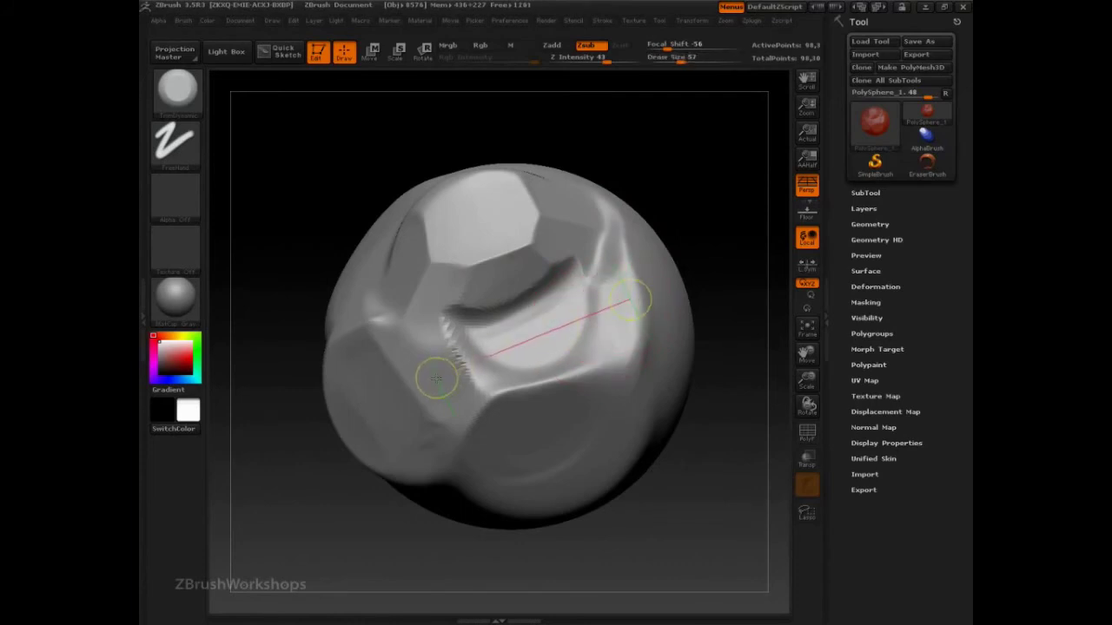
left_click_drag(438, 379, 513, 358)
mouse_move(613, 320)
left_mouse_down()
mouse_move(508, 388)
mouse_move(549, 377)
left_mouse_up()
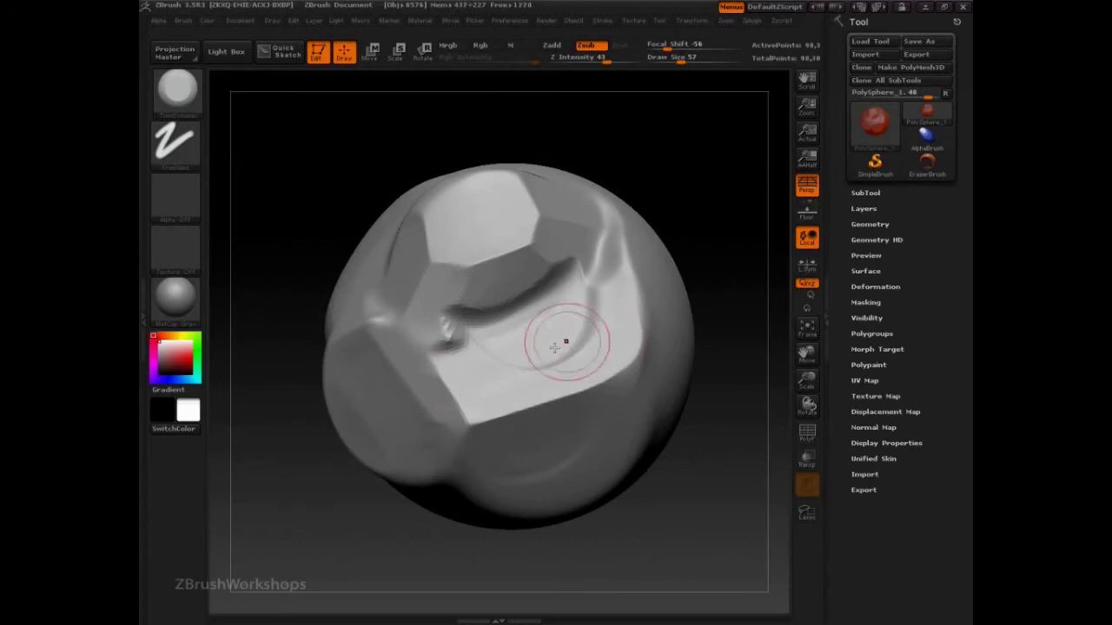
left_click_drag(469, 380, 556, 379)
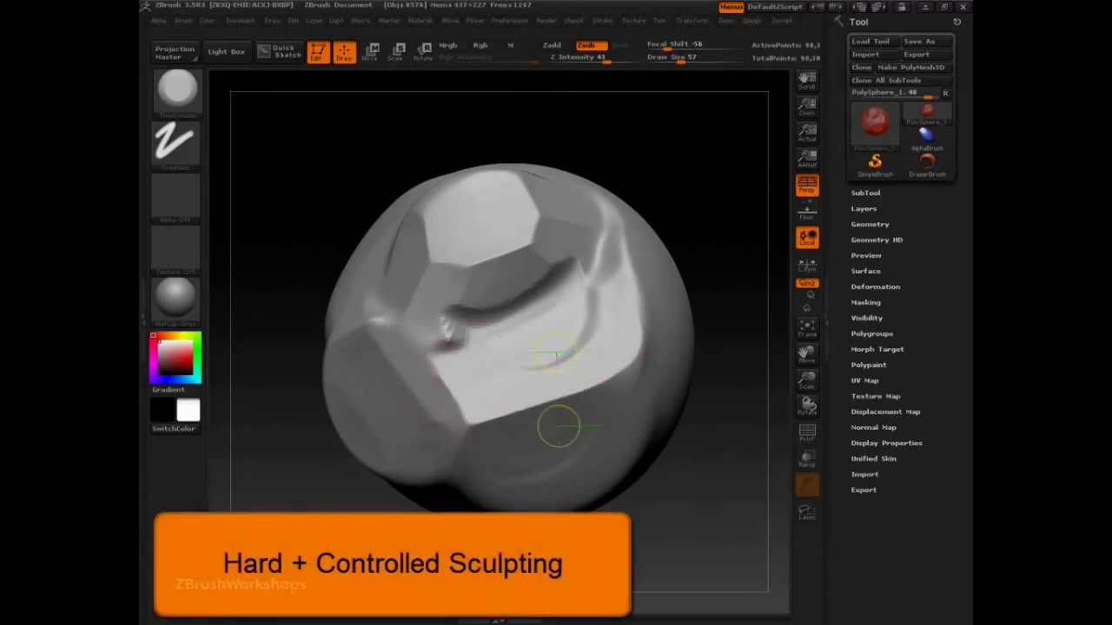
Cut a vertical flat notch across the lower plane's edge and trim the facets above it with backtracked strokes
mouse_move(559, 446)
left_mouse_down()
mouse_move(560, 382)
mouse_move(568, 441)
left_mouse_up()
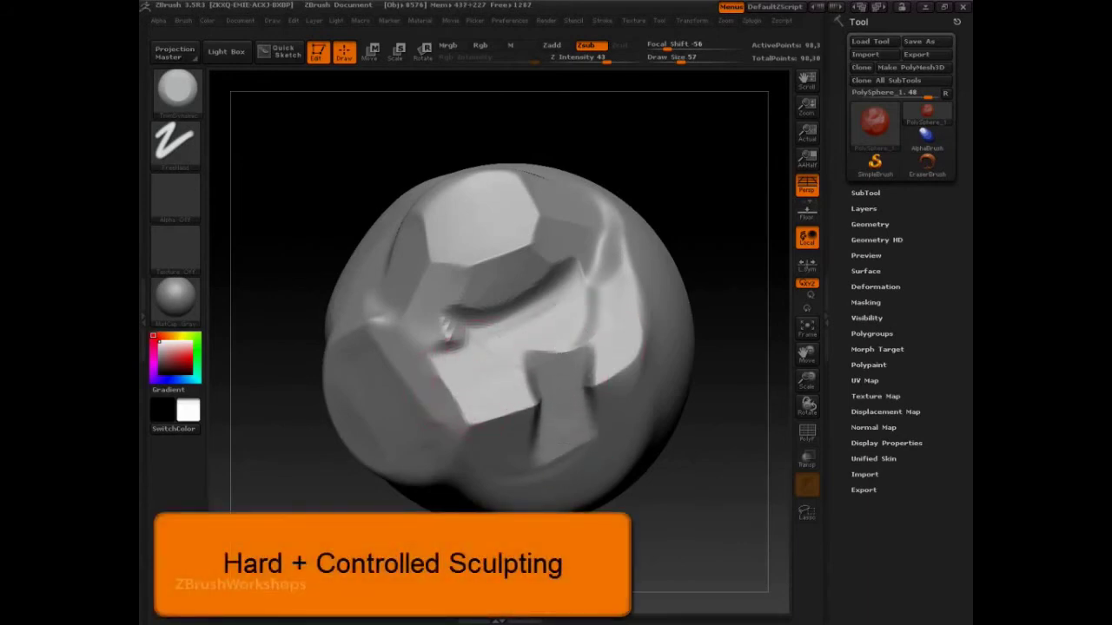
left_click_drag(560, 399, 557, 426)
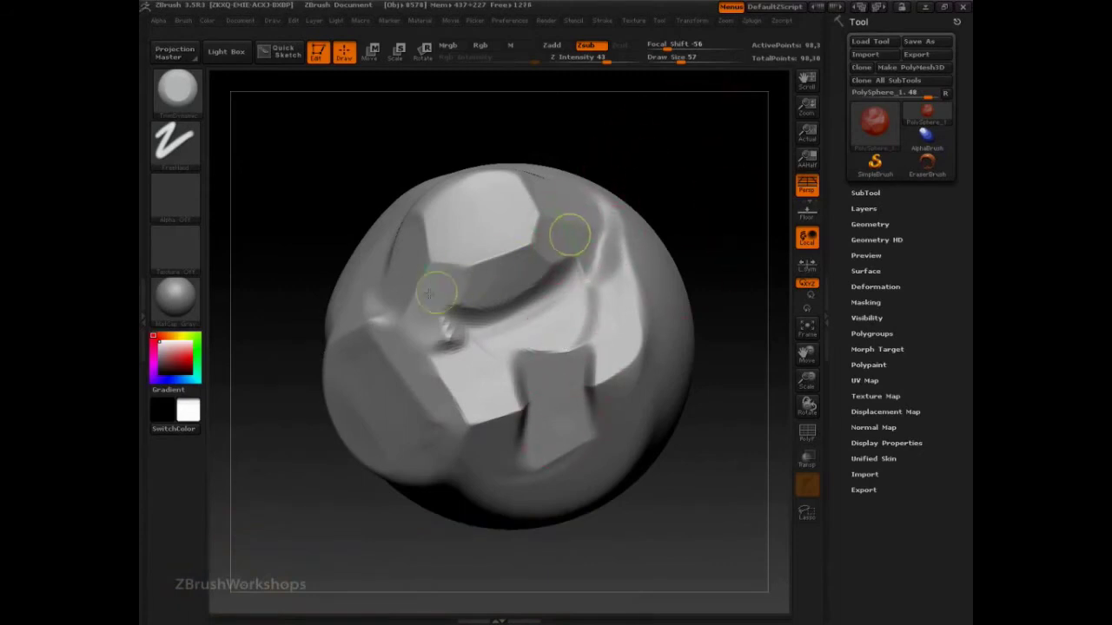
mouse_move(430, 294)
left_mouse_down()
mouse_move(508, 269)
mouse_move(487, 265)
mouse_move(468, 302)
mouse_move(516, 289)
left_mouse_up()
mouse_move(497, 196)
left_mouse_down()
mouse_move(464, 218)
mouse_move(461, 270)
left_mouse_up()
mouse_move(481, 343)
left_mouse_down()
mouse_move(475, 271)
mouse_move(468, 284)
mouse_move(575, 318)
mouse_move(495, 345)
mouse_move(554, 363)
left_mouse_up()
Cut an angled notch into the top facet using the TrimAdaptive brush at draw size 36
key("b")
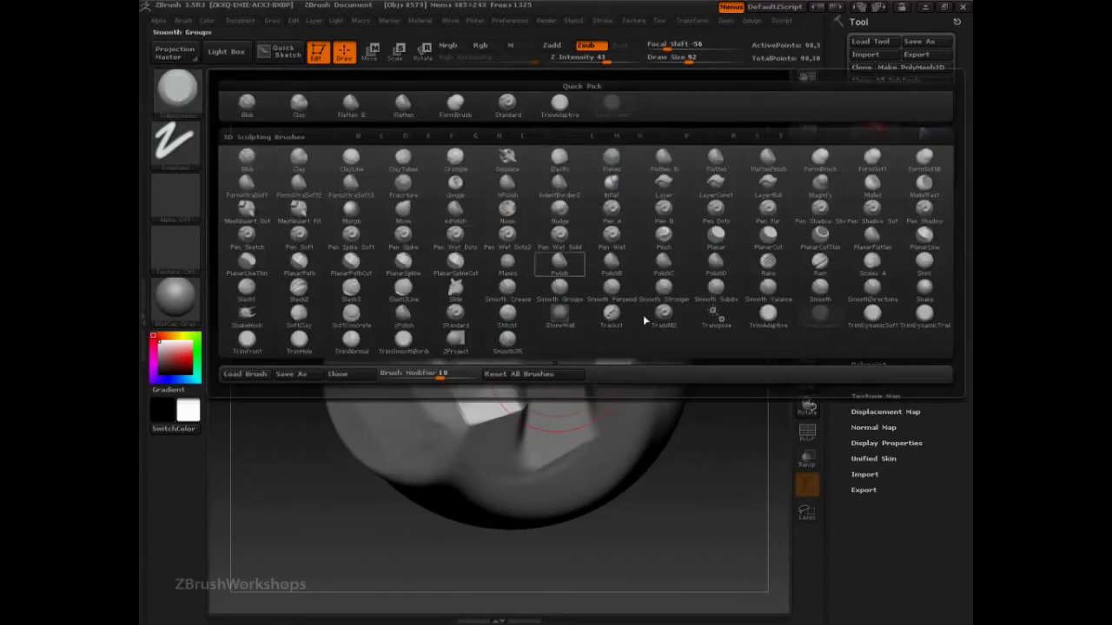
mouse_move(771, 324)
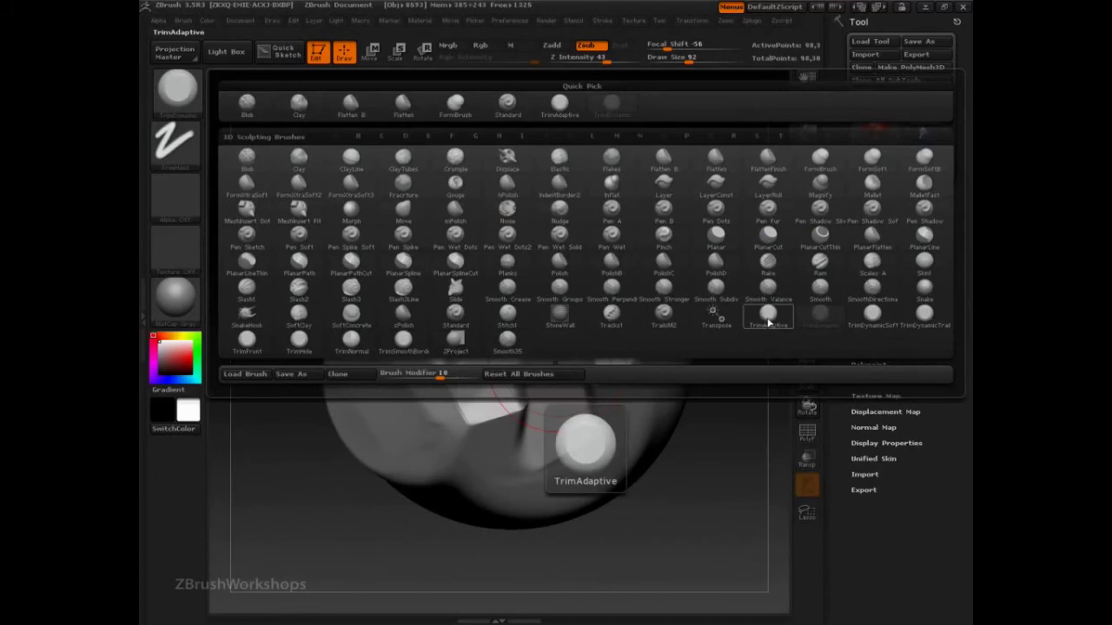
left_click(771, 324)
mouse_move(612, 343)
left_mouse_down()
mouse_move(564, 244)
mouse_move(548, 249)
mouse_move(557, 266)
mouse_move(460, 291)
mouse_move(528, 258)
left_mouse_up()
key("s")
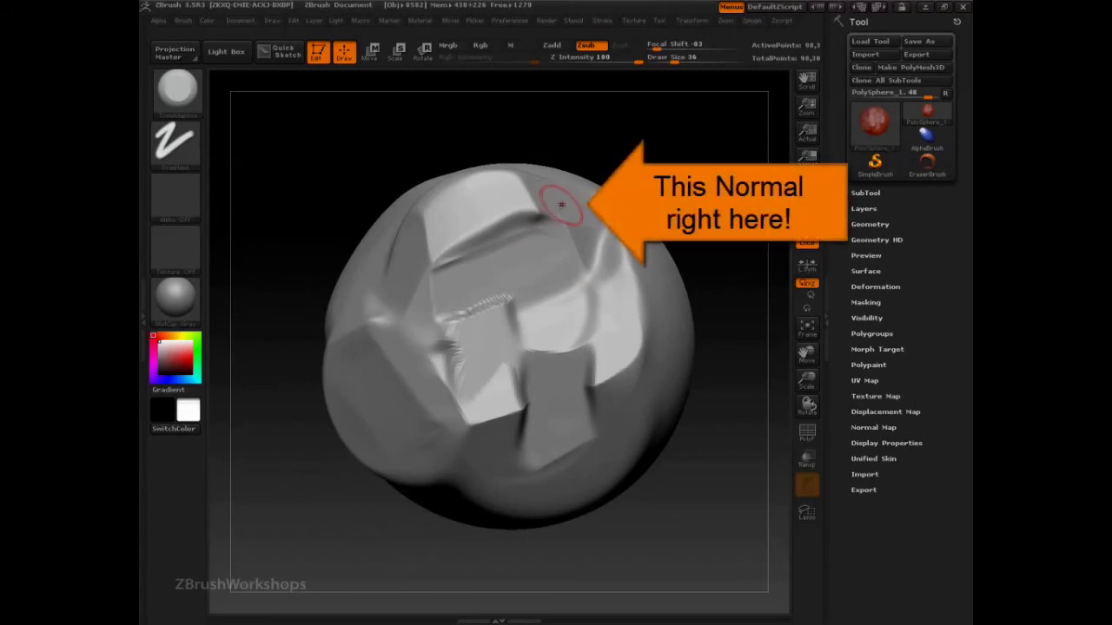
left_click_drag(544, 199, 491, 186)
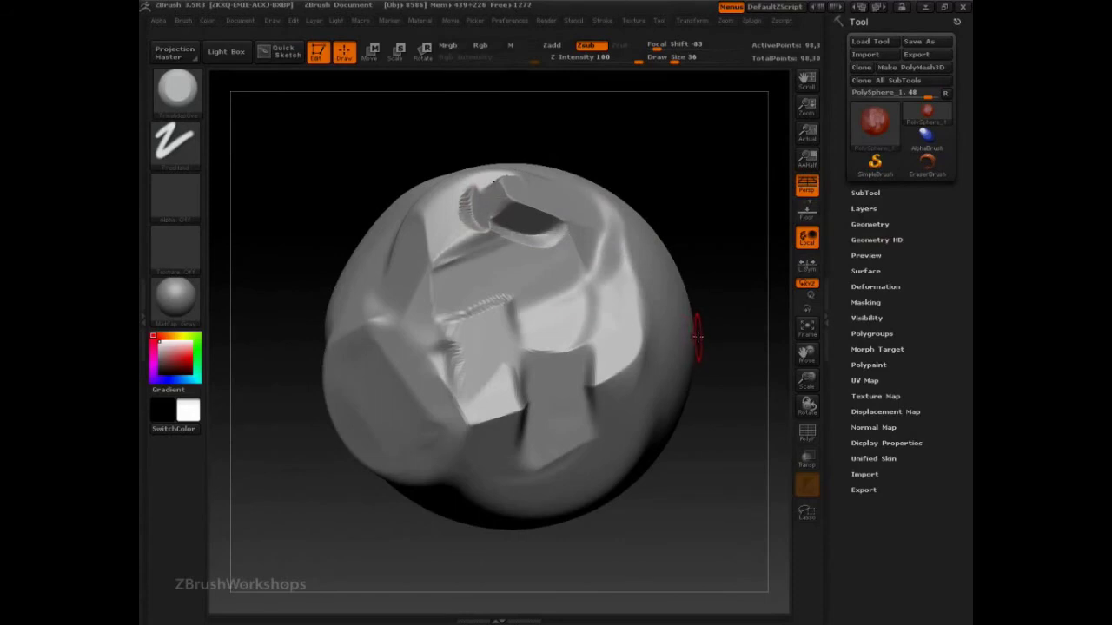
Switch the sculpting brush to TrimHole
left_click(480, 22)
left_click(178, 92)
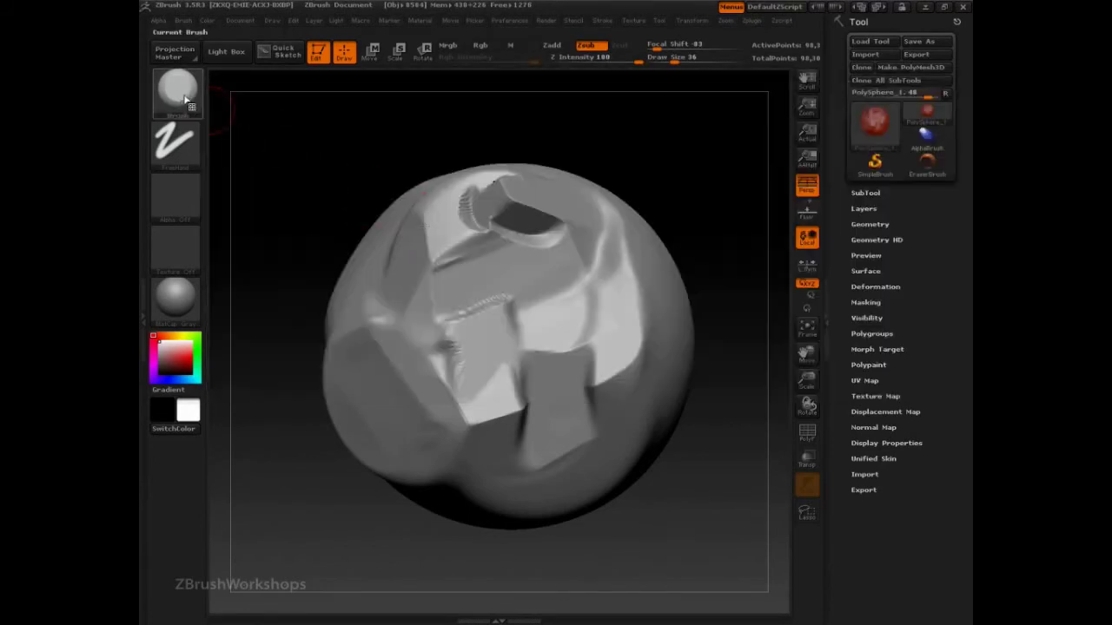
left_click(178, 88)
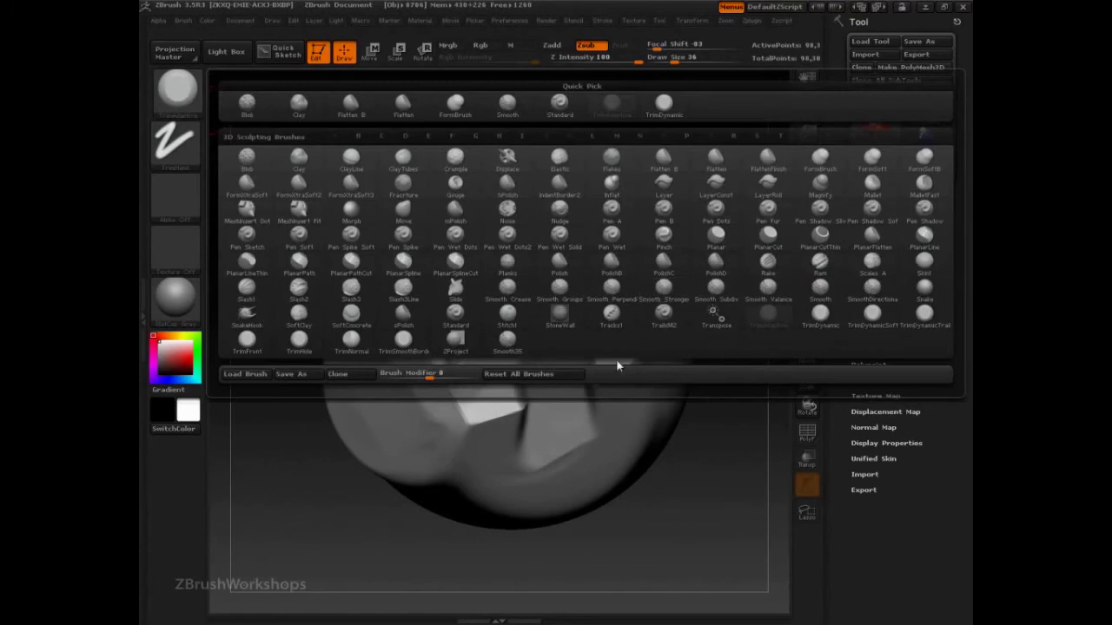
left_click(279, 355)
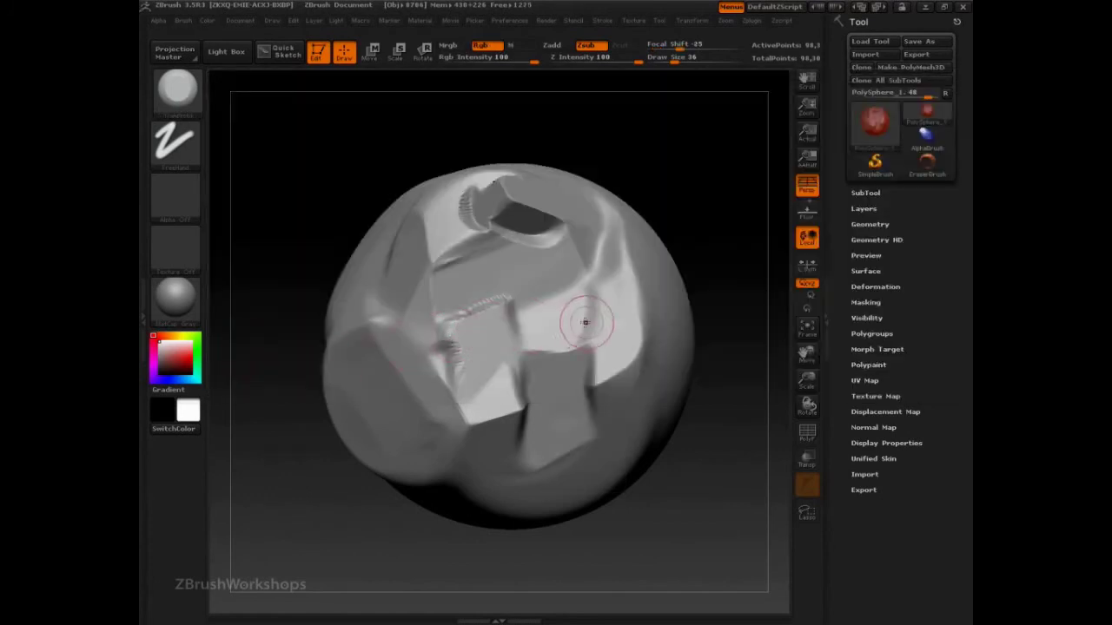
Set the draw size to 125 and trim broad flat planes across the sculpted side of the sphere
key("s")
mouse_move(572, 321)
left_mouse_down()
mouse_move(653, 322)
mouse_move(436, 397)
mouse_move(482, 398)
mouse_move(443, 429)
mouse_move(602, 393)
mouse_move(473, 230)
mouse_move(580, 346)
left_mouse_up()
left_click_drag(729, 382, 651, 334)
mouse_move(637, 241)
left_mouse_down()
mouse_move(662, 449)
mouse_move(632, 377)
mouse_move(658, 333)
mouse_move(589, 239)
left_mouse_up()
Check the Picker palette's orientation options and trim another broad plane across the sphere from a different viewing angle
left_click(477, 20)
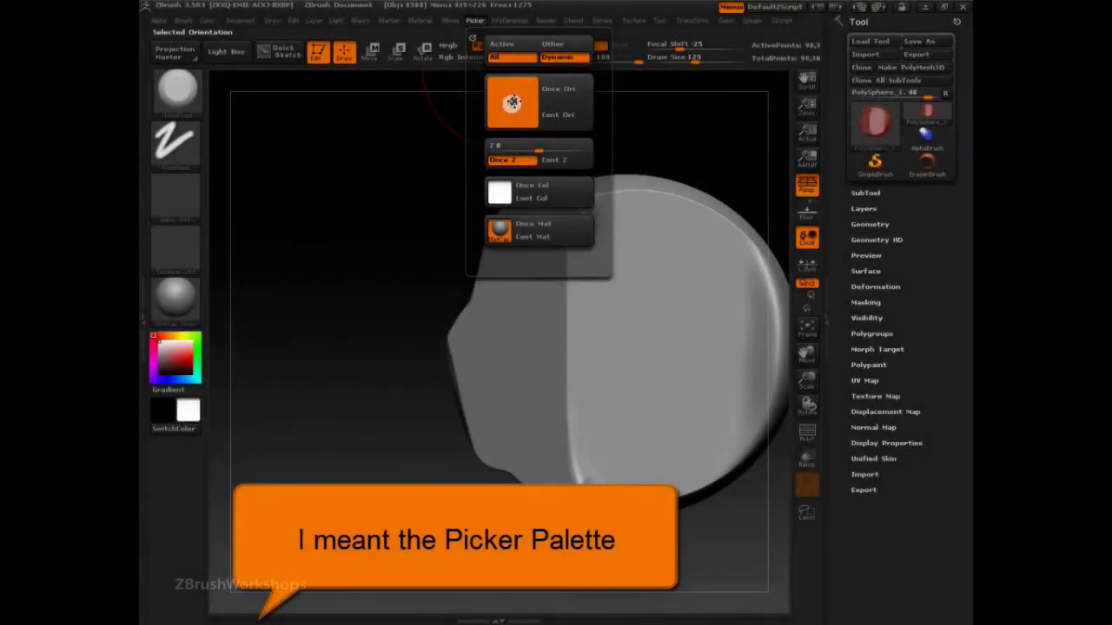
left_click_drag(477, 123, 461, 130)
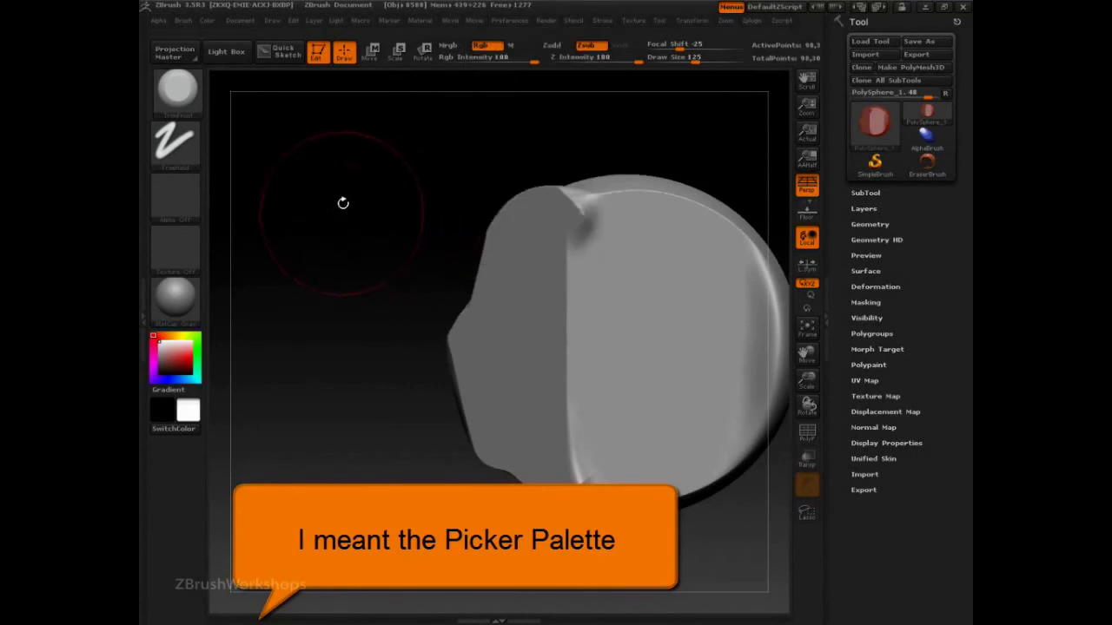
left_click_drag(365, 223, 330, 330)
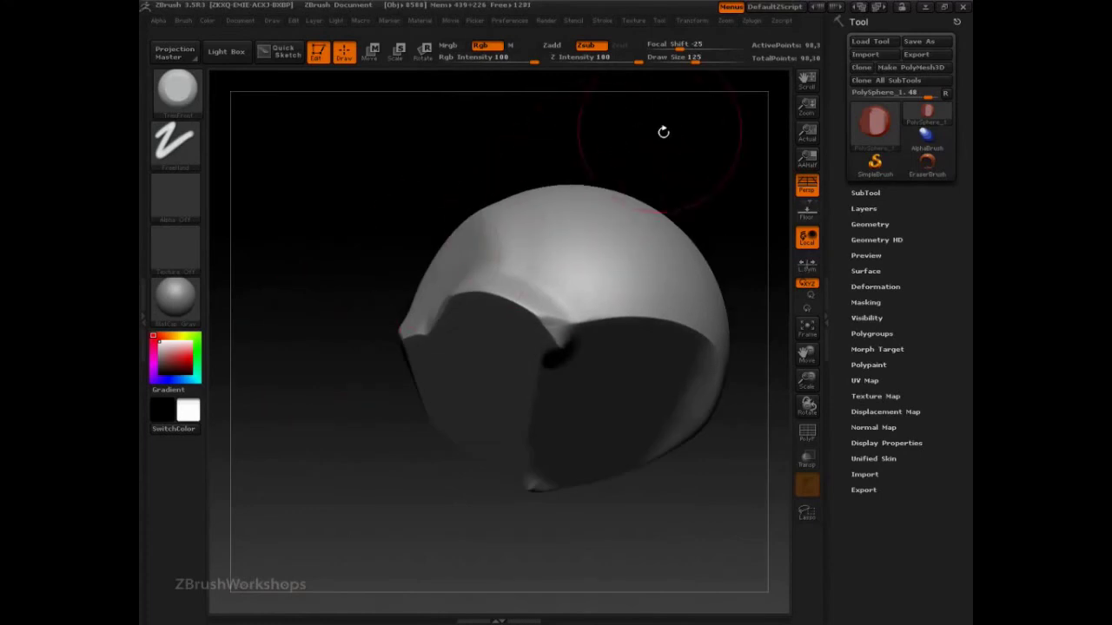
mouse_move(663, 136)
left_mouse_down()
mouse_move(684, 151)
mouse_move(633, 190)
left_mouse_up()
mouse_move(507, 341)
left_mouse_down()
mouse_move(483, 350)
mouse_move(608, 346)
left_mouse_up()
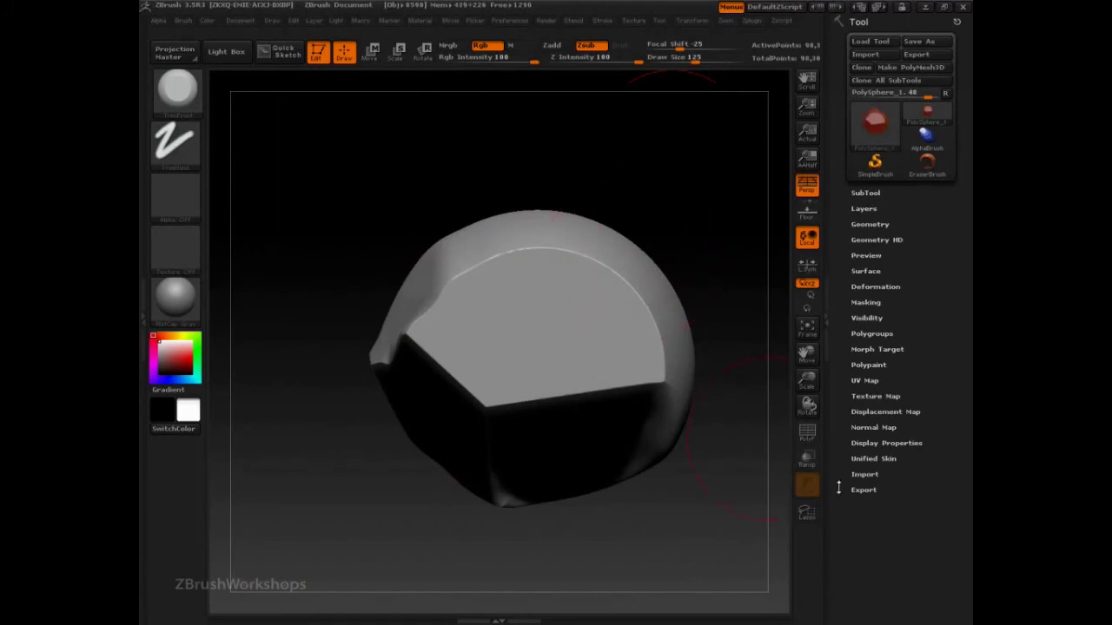
Undo all sculpting strokes back to the smooth, untouched sphere
key("ctrl+z")
key("ctrl+z")
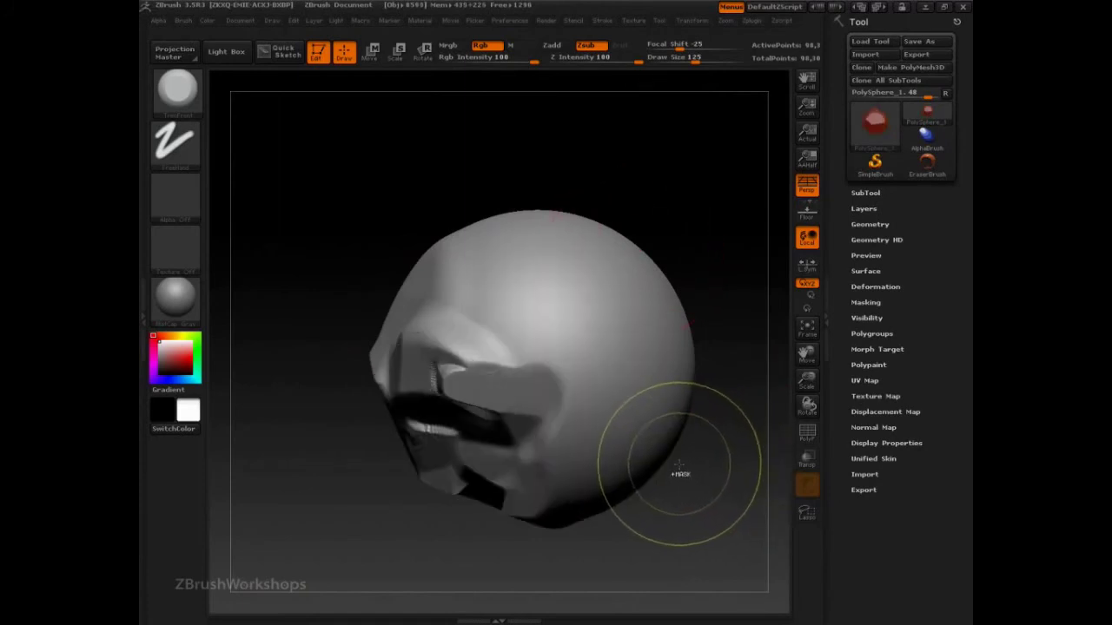
key("ctrl+z")
key("ctrl+z")
key("ctrl+z")
key("ctrl+z")
key("ctrl+z")
key("ctrl+z")
key("ctrl+z")
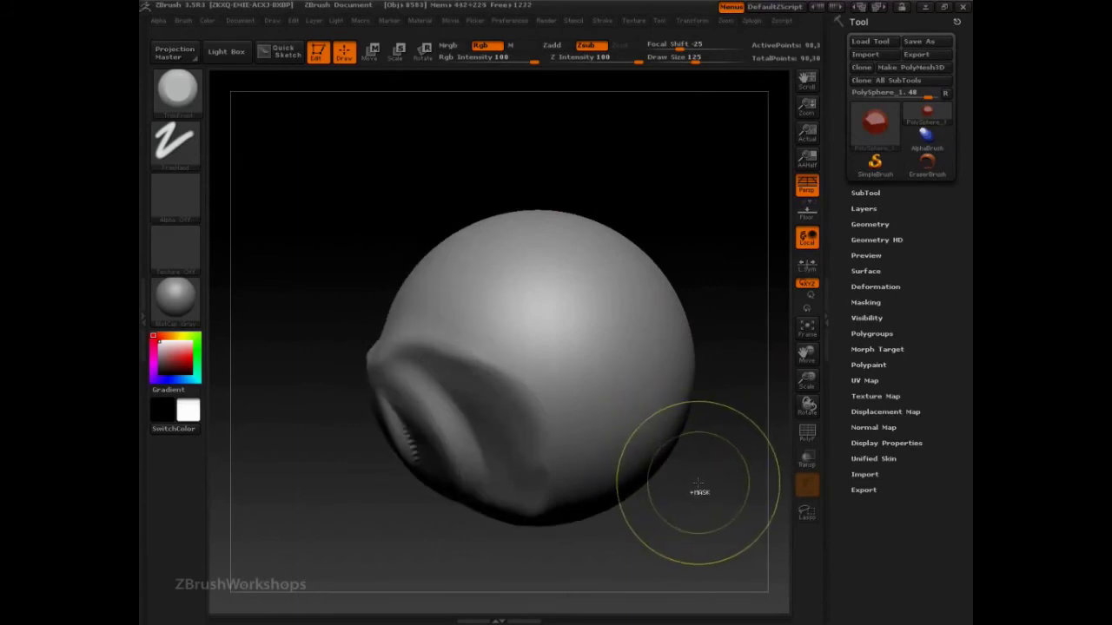
left_click_drag(722, 353, 718, 353)
key("ctrl+z")
key("ctrl+z")
key("ctrl+z")
key("ctrl+z")
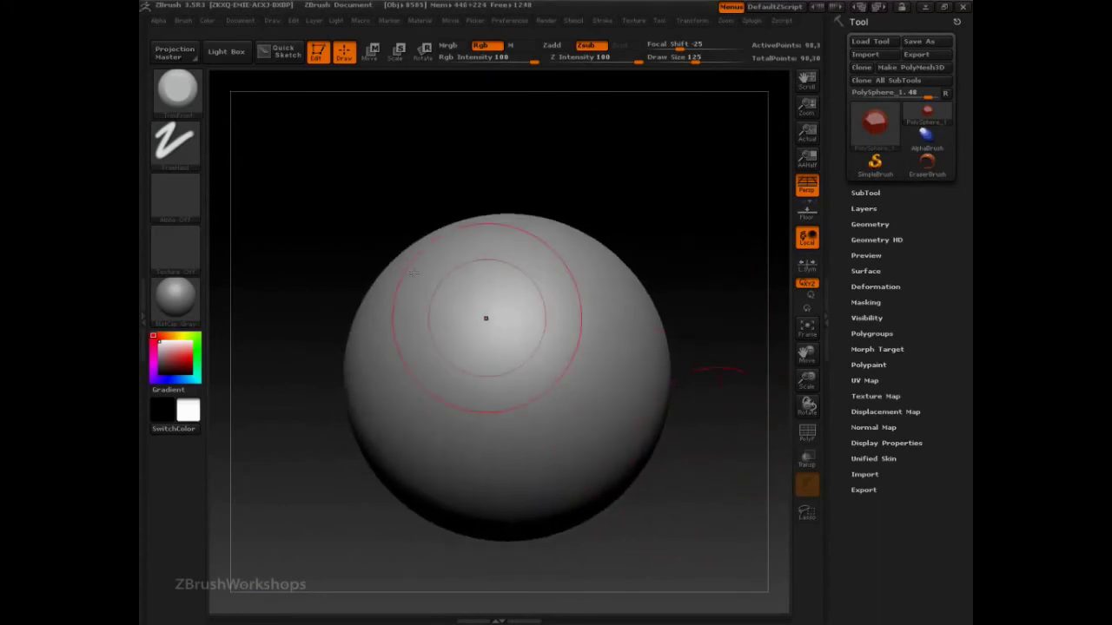
Switch to the Standard brush and set its draw size to 48
left_click(177, 87)
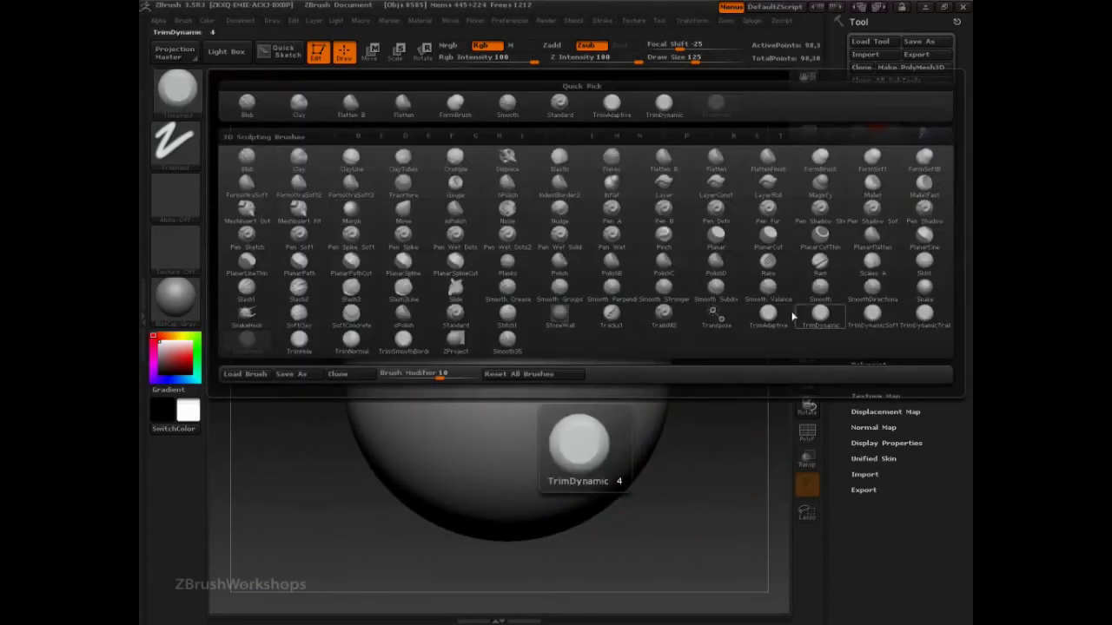
left_click(456, 314)
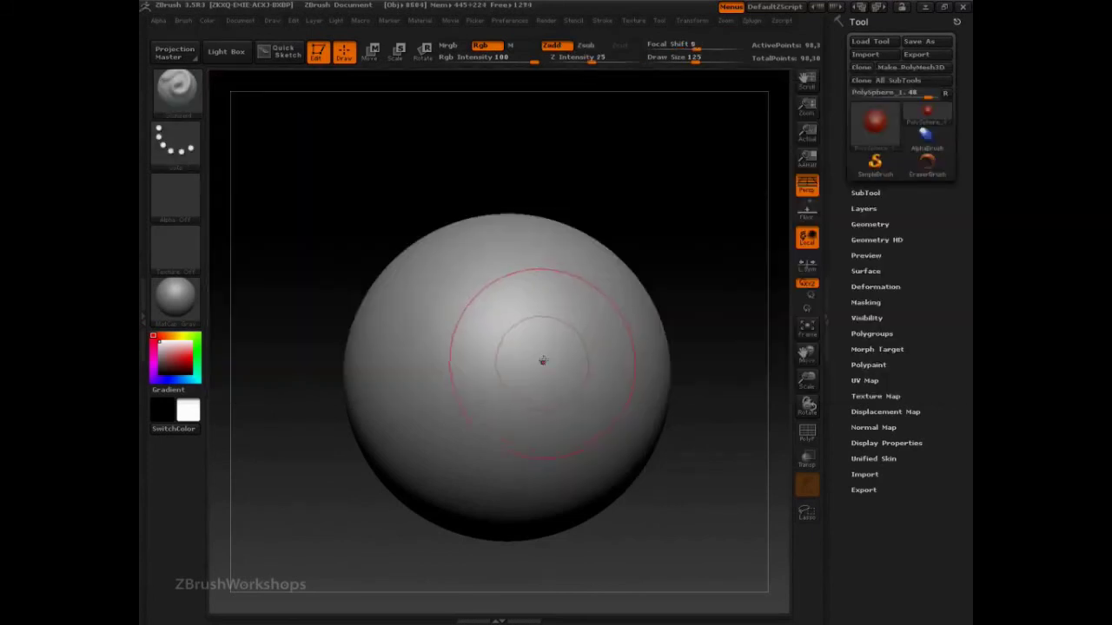
key("s")
left_click_drag(554, 348, 539, 349)
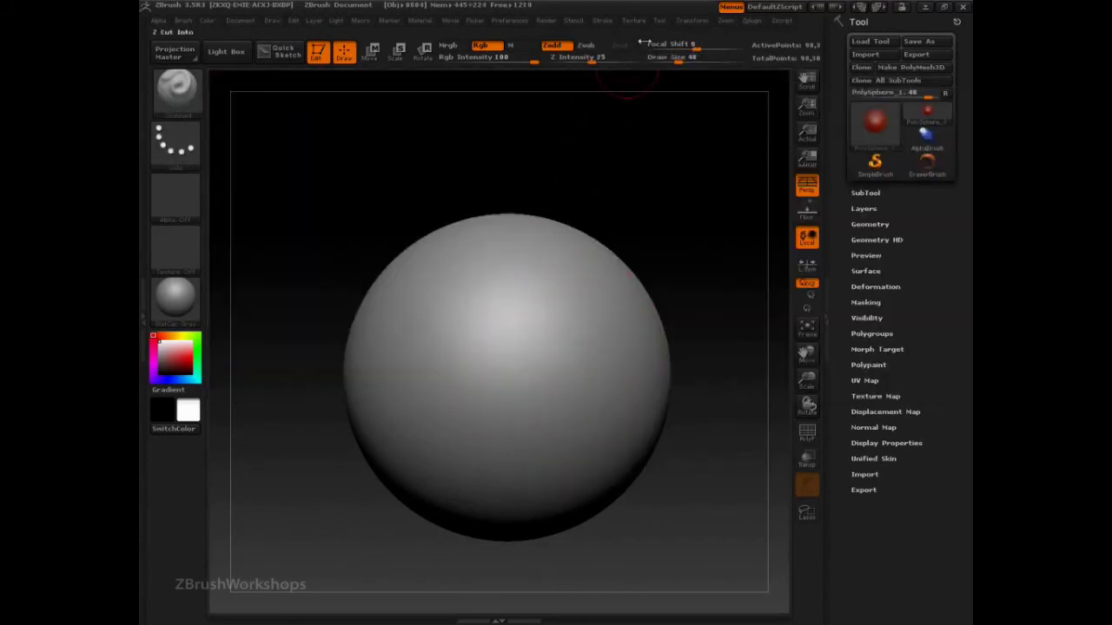
Enable LazyMouse and Backtrack for the Standard brush and sculpt a straight diagonal ridge across the sphere's upper front
left_click(602, 20)
left_click(643, 240)
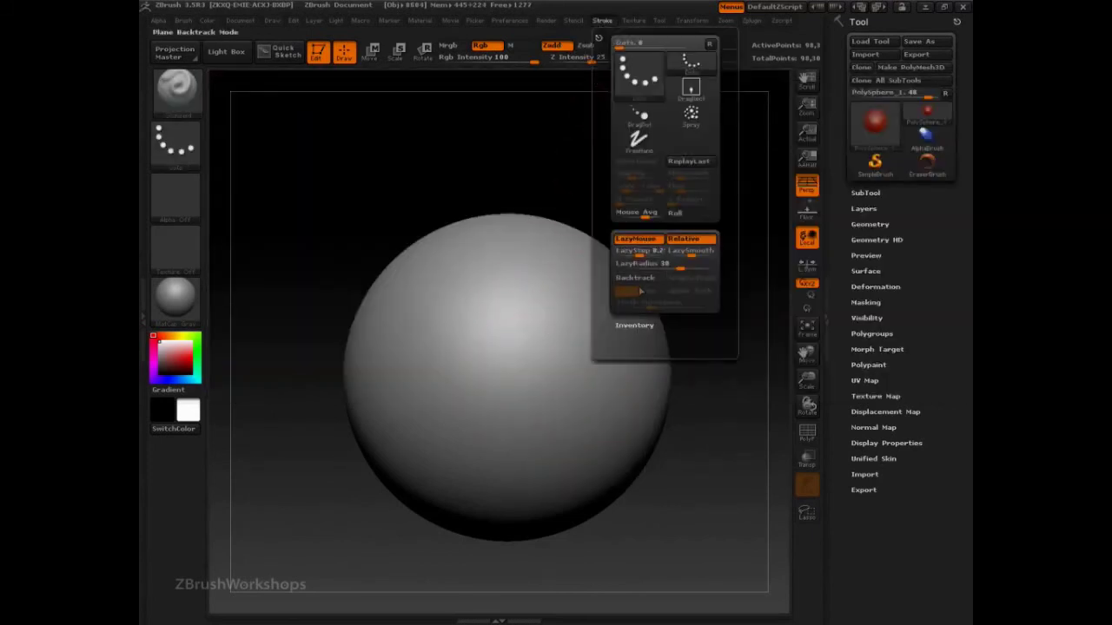
left_click(645, 277)
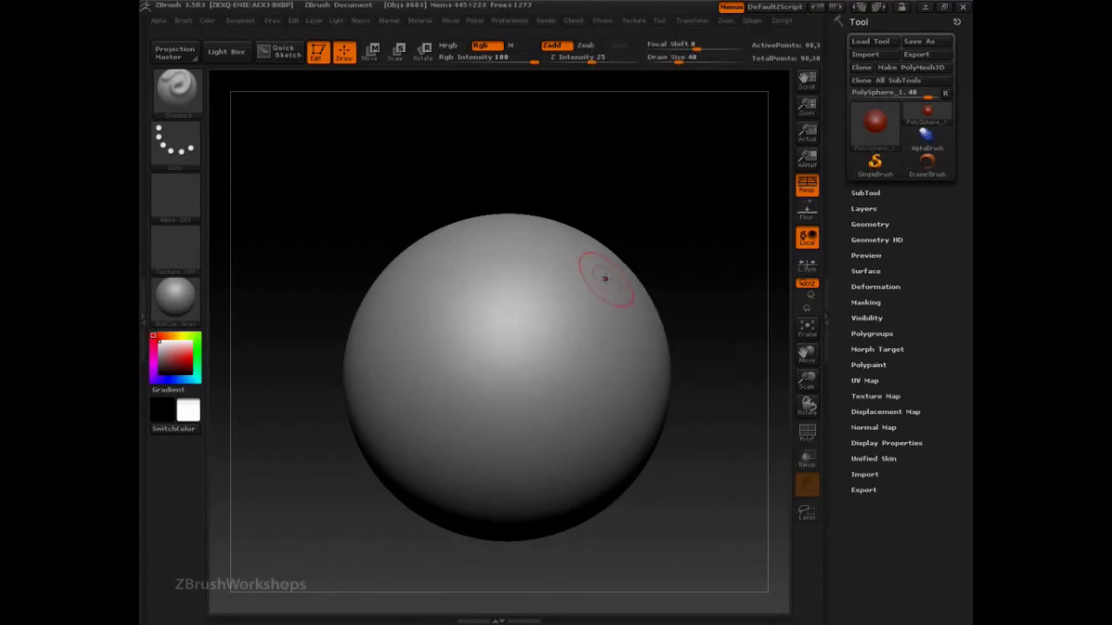
mouse_move(605, 280)
left_mouse_down()
mouse_move(479, 364)
mouse_move(597, 284)
mouse_move(530, 315)
mouse_move(578, 291)
mouse_move(480, 372)
left_mouse_up()
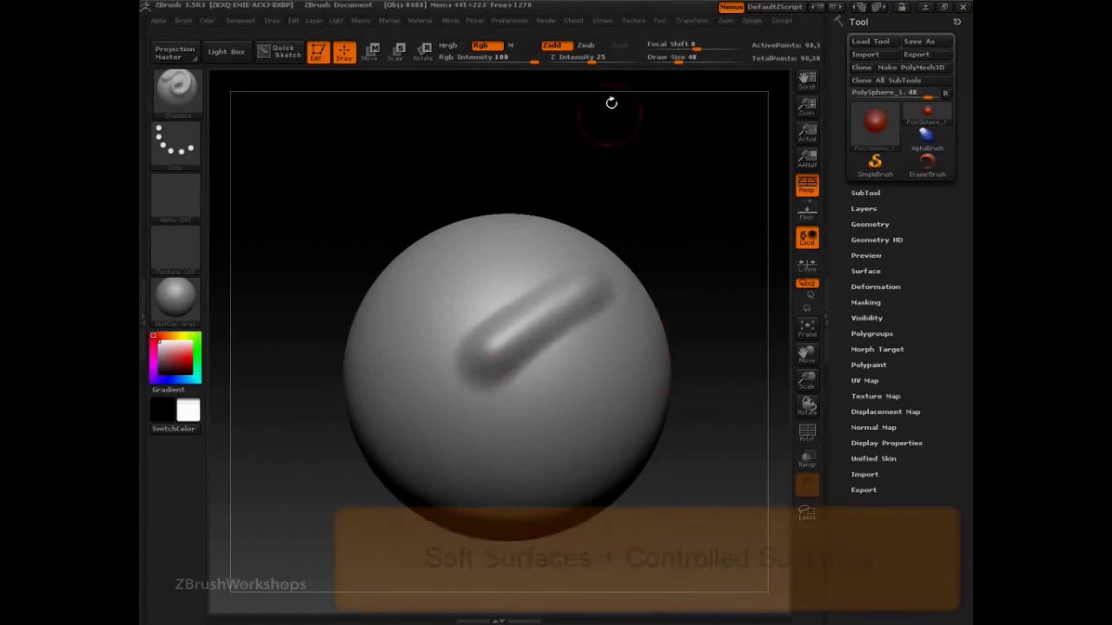
Sculpt a winding raised stroke above the diagonal ridge with the Blob brush
left_click(602, 21)
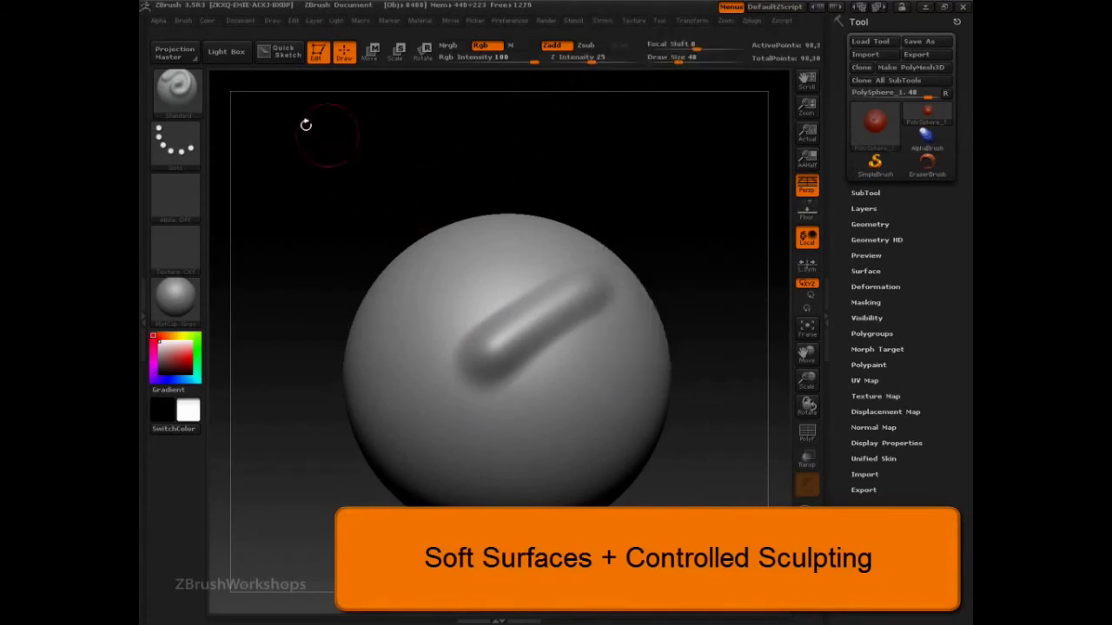
left_click(177, 91)
left_click(254, 159)
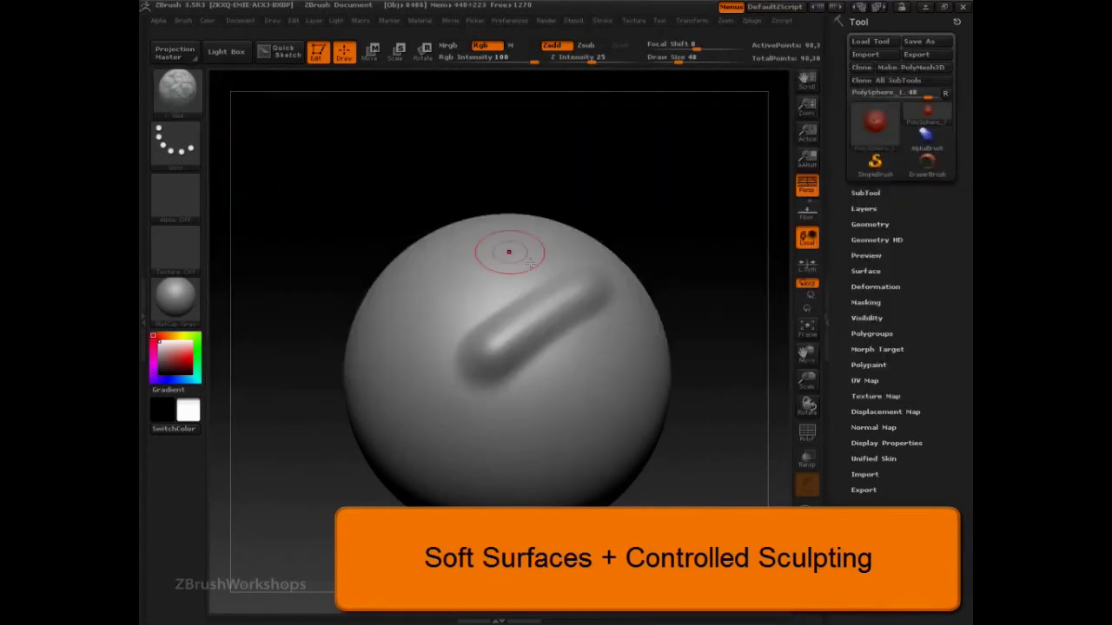
mouse_move(547, 257)
left_mouse_down()
mouse_move(488, 260)
mouse_move(477, 293)
mouse_move(432, 302)
mouse_move(452, 328)
left_mouse_up()
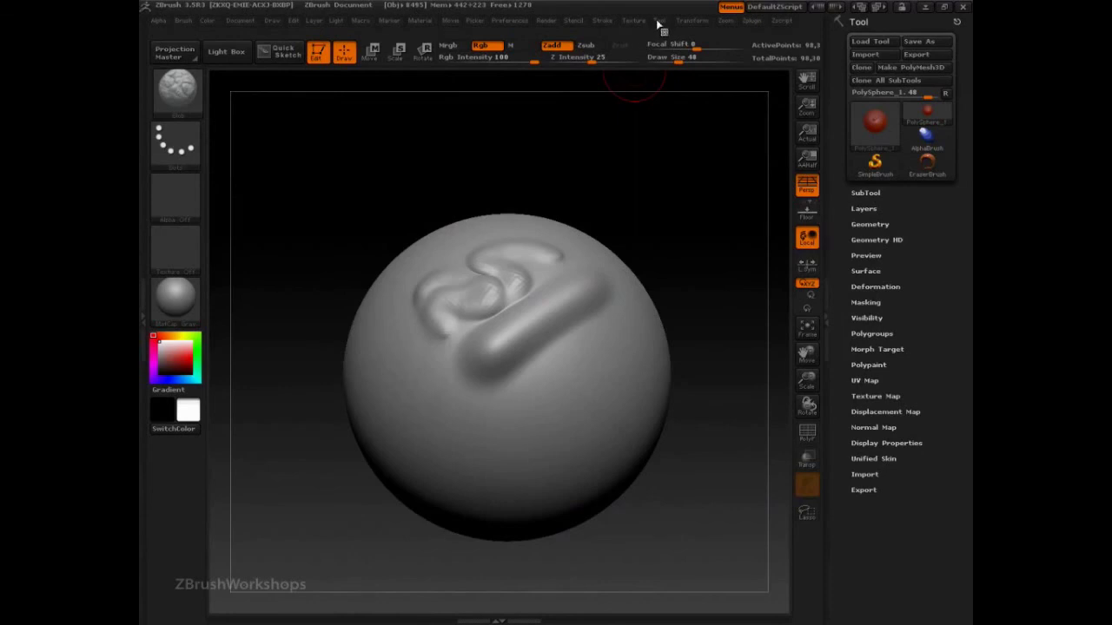
Turn on Backtrack in Path mode together with SnapToTrack for the Blob brush
left_click(603, 21)
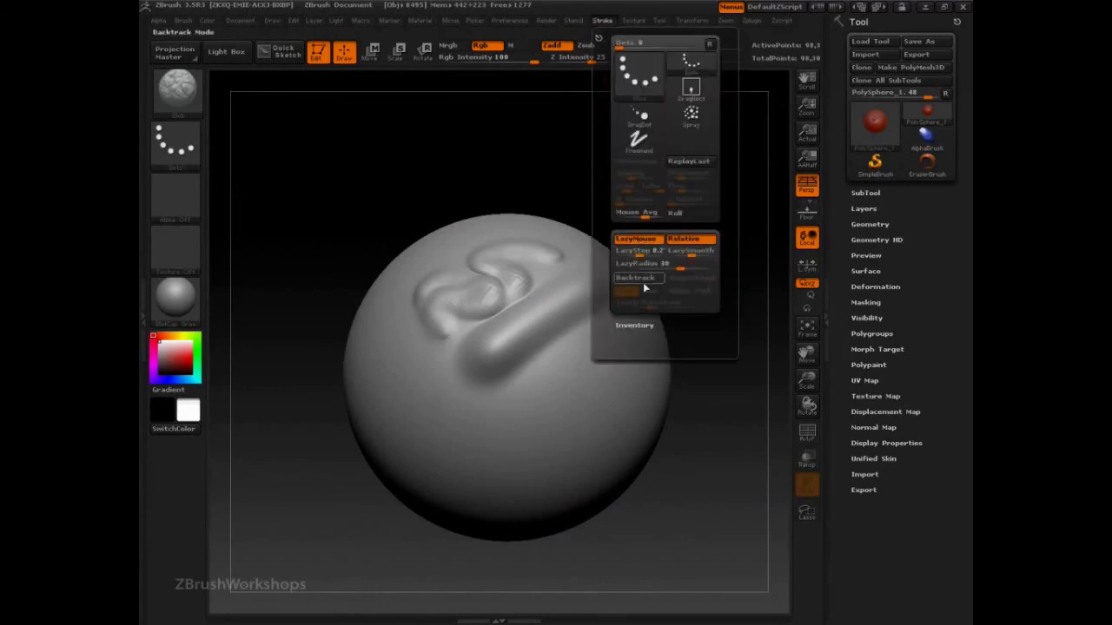
left_click(635, 277)
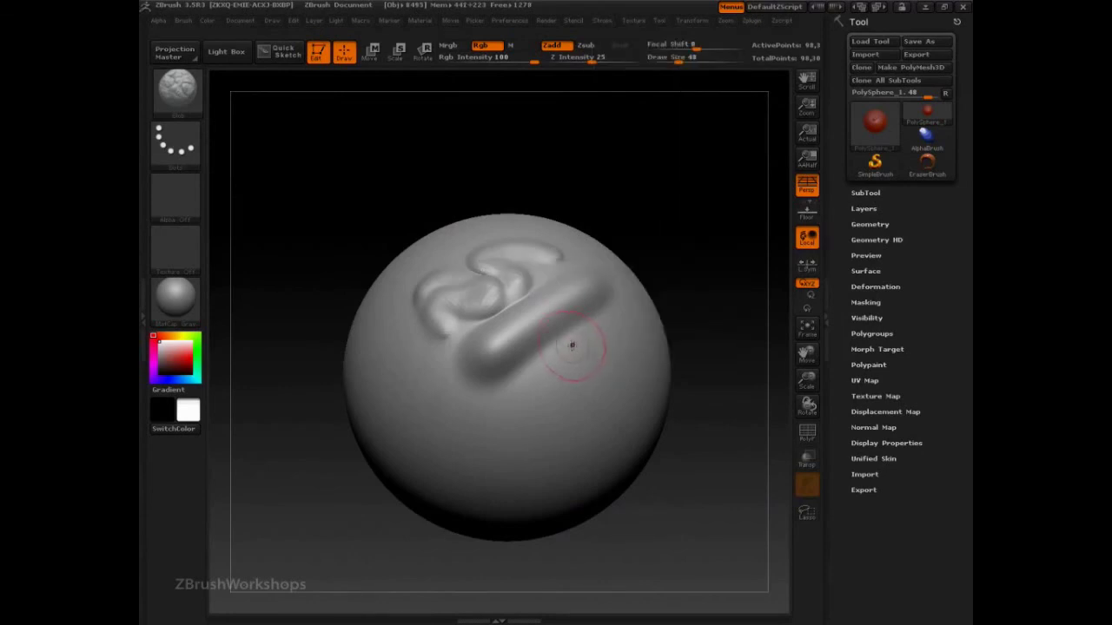
left_click(603, 21)
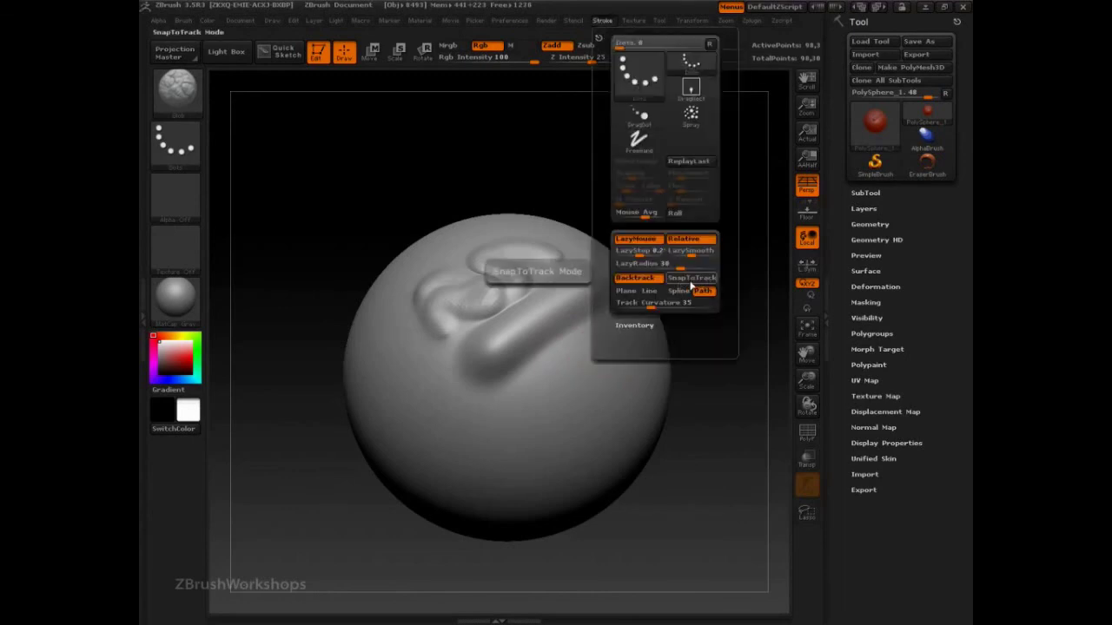
left_click(692, 279)
Apply Alpha 25 at draw size 83 and sculpt a textured S-shaped band across the sphere below the ridge
mouse_move(718, 417)
left_mouse_down()
mouse_move(741, 372)
mouse_move(742, 246)
mouse_move(738, 269)
left_mouse_up()
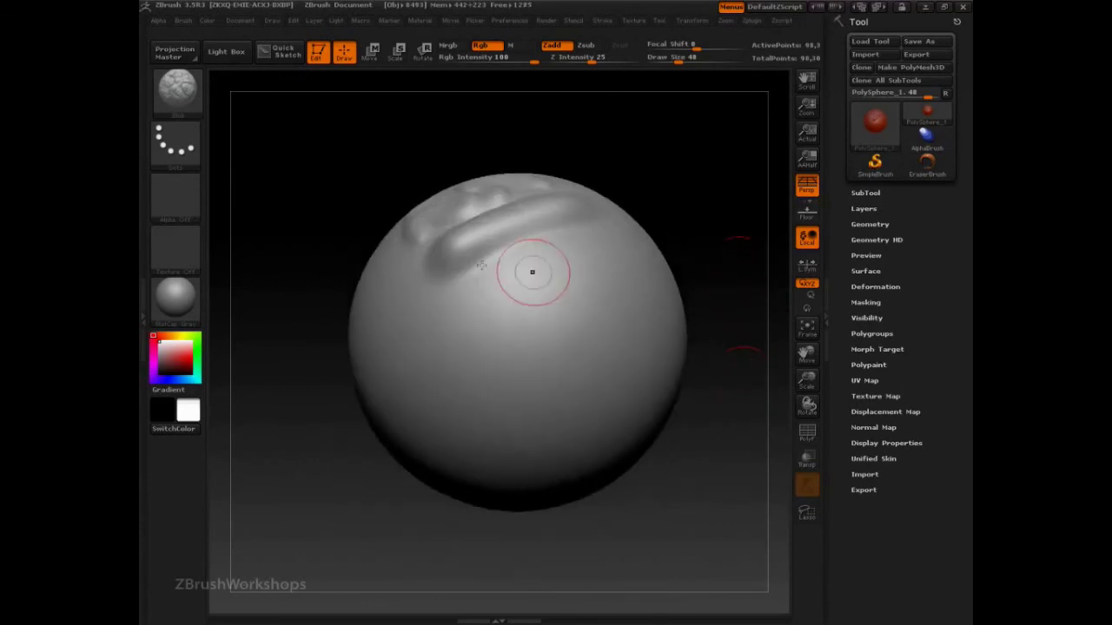
left_click(174, 196)
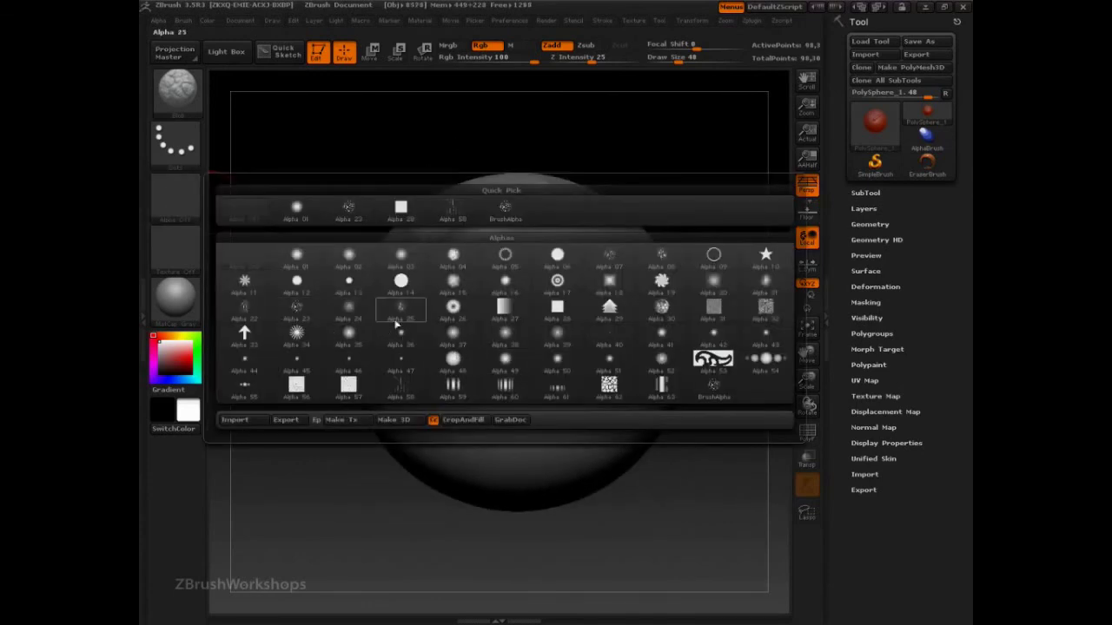
left_click(402, 312)
mouse_move(745, 273)
left_mouse_down()
mouse_move(741, 255)
mouse_move(721, 263)
left_mouse_up()
key("s")
left_click_drag(586, 301, 595, 301)
mouse_move(631, 243)
left_mouse_down()
mouse_move(614, 298)
mouse_move(533, 330)
mouse_move(404, 419)
mouse_move(404, 432)
mouse_move(460, 341)
mouse_move(608, 290)
mouse_move(629, 231)
mouse_move(405, 396)
mouse_move(419, 373)
mouse_move(590, 305)
mouse_move(604, 291)
mouse_move(434, 360)
mouse_move(401, 417)
left_mouse_up()
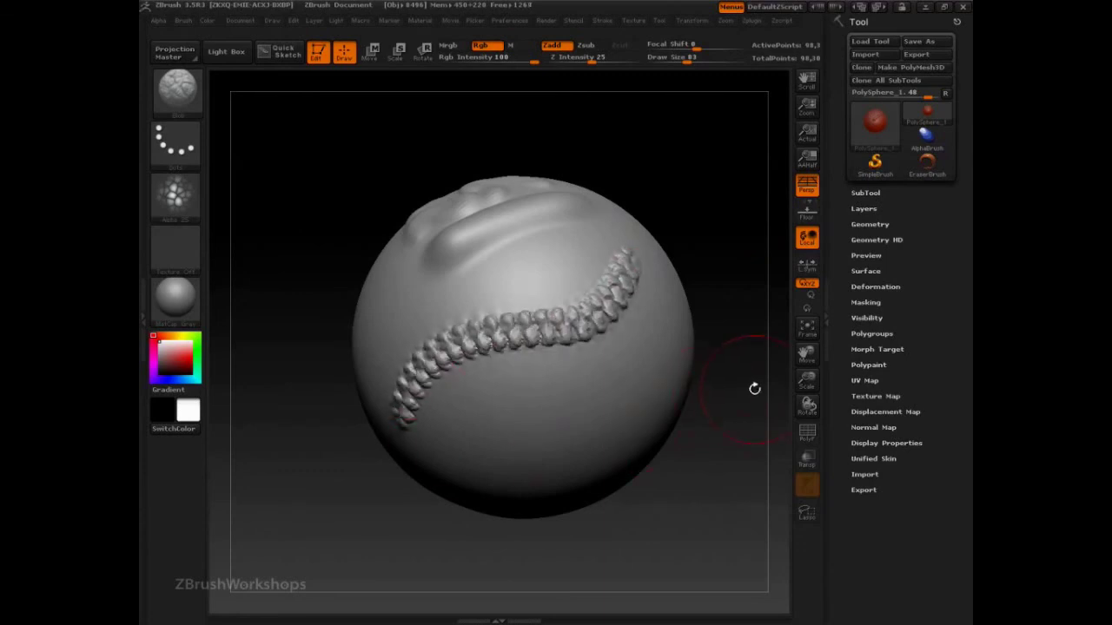